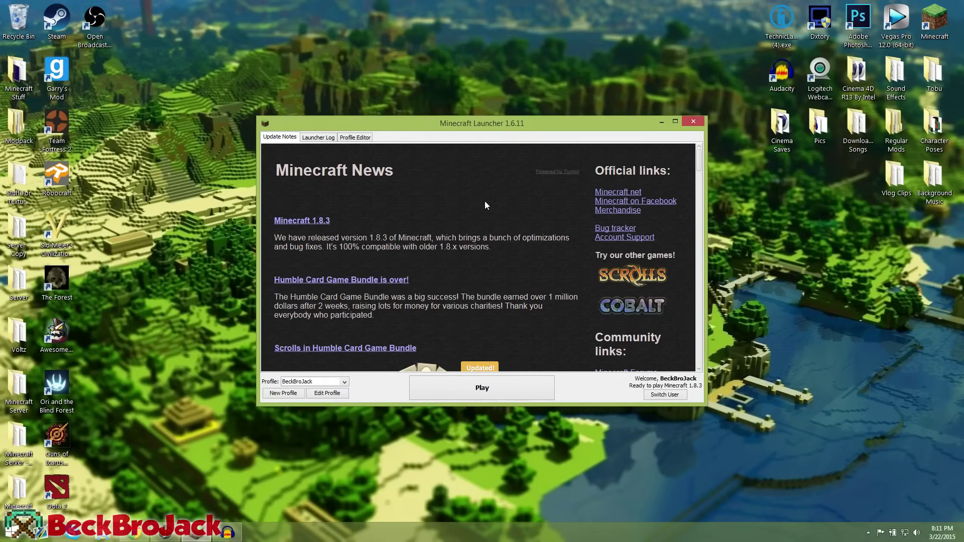
Set the launcher profile to use version release 1.8 and save the profile
{"action": "left_click", "coordinate": [329, 395]}
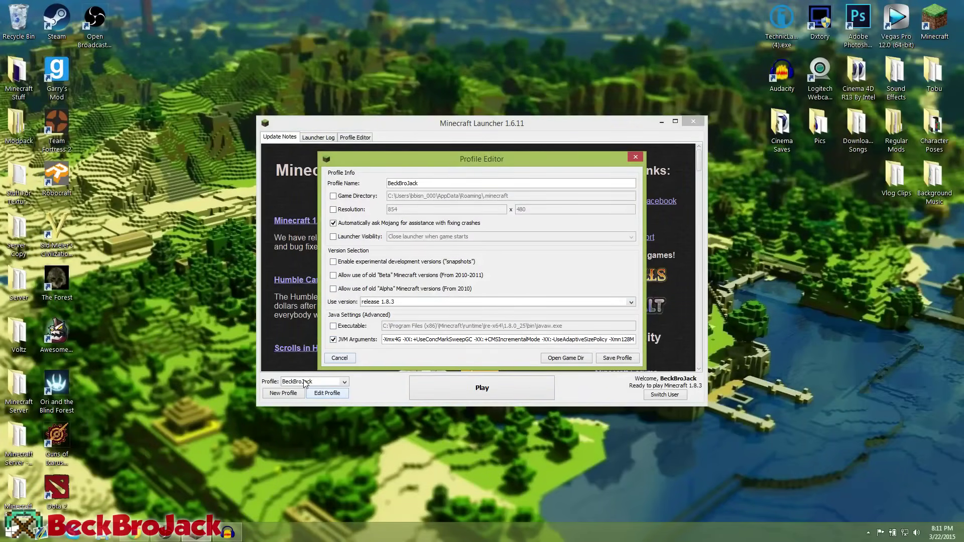
{"action": "left_click", "coordinate": [421, 304]}
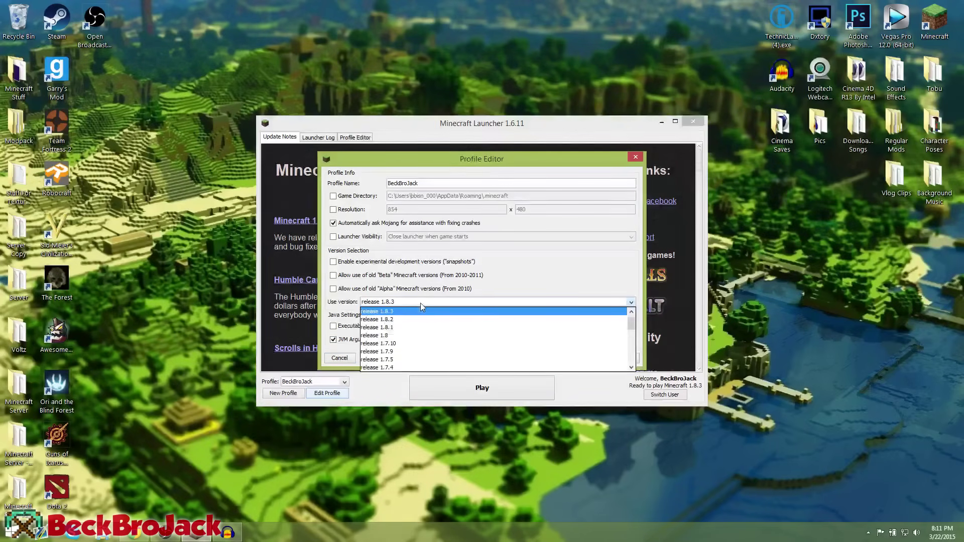
{"action": "left_click", "coordinate": [395, 335]}
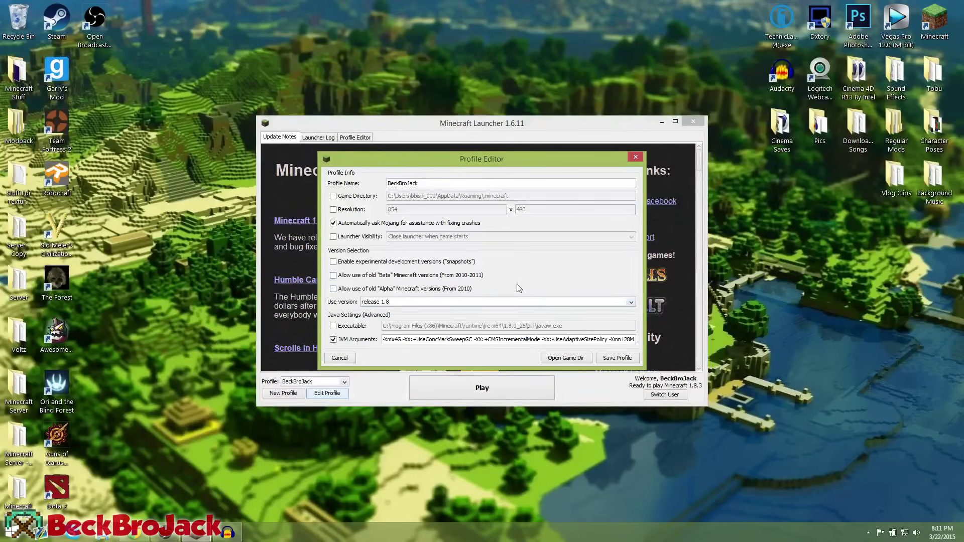
{"action": "left_click", "coordinate": [609, 360]}
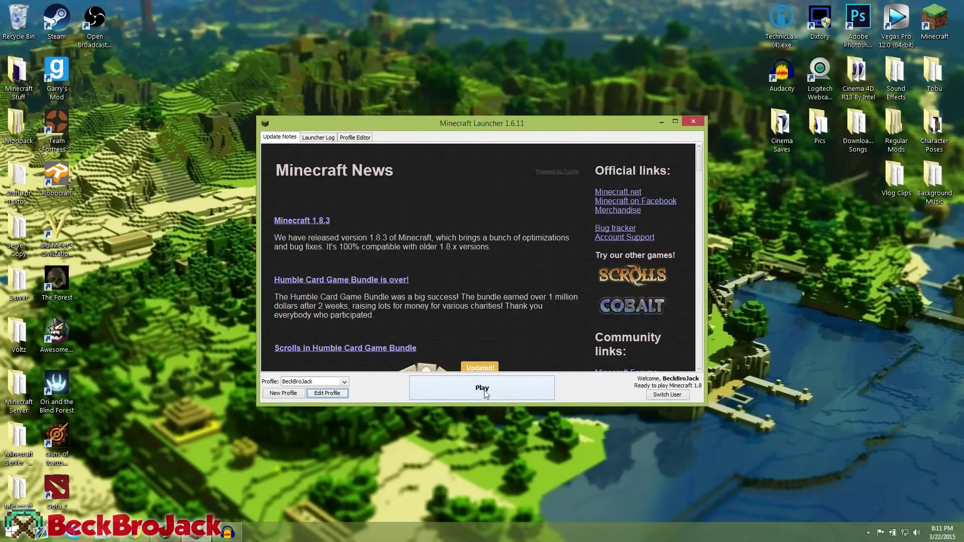
Run Minecraft 1.8 once by loading the existing Test FPS world, and close the game after leaving the world
{"action": "left_click", "coordinate": [482, 393]}
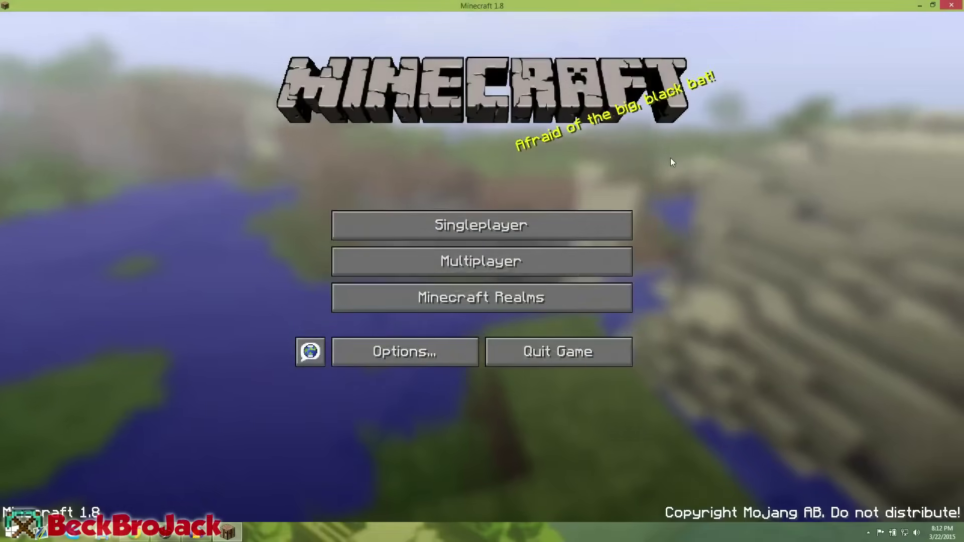
{"action": "left_click", "coordinate": [479, 232]}
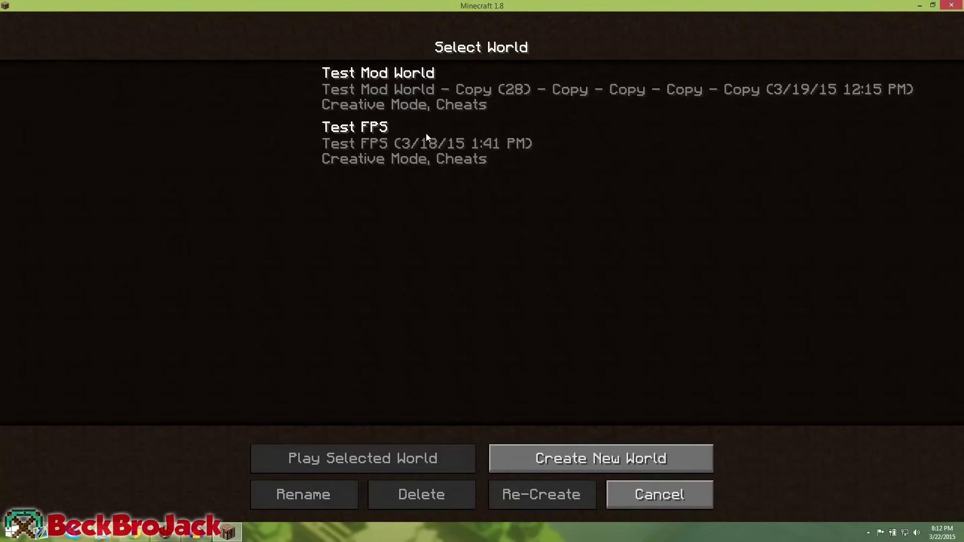
{"action": "double_click", "coordinate": [389, 151]}
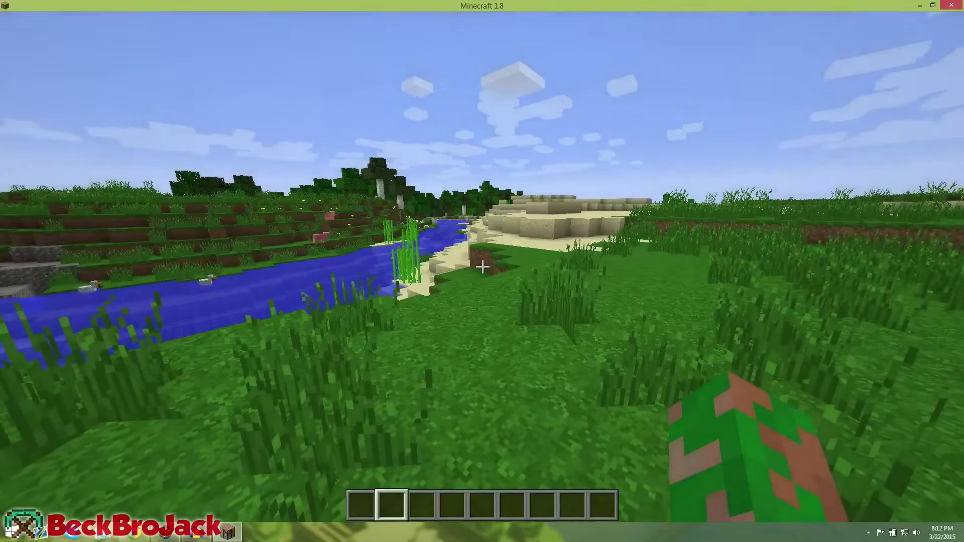
{"action": "key", "text": "Escape"}
{"action": "left_click", "coordinate": [475, 311]}
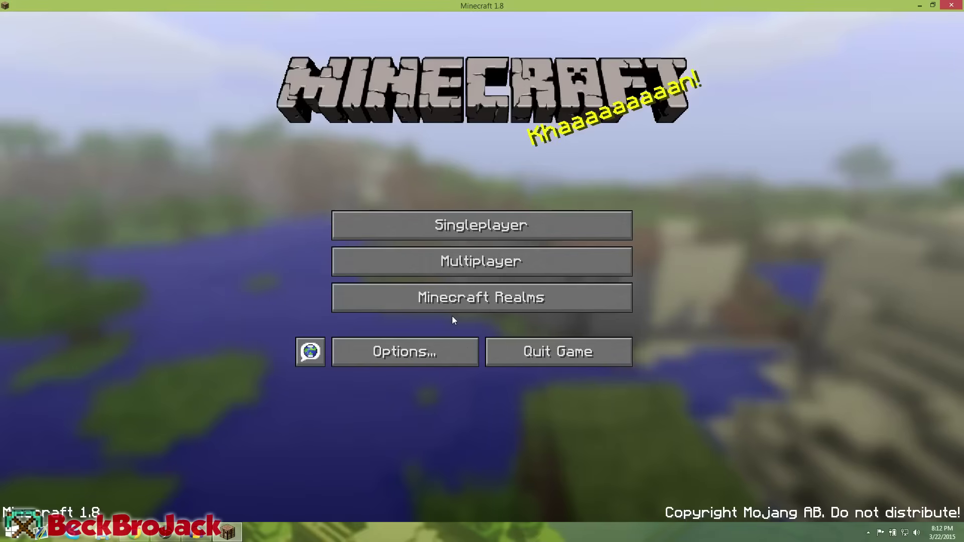
{"action": "left_click", "coordinate": [948, 6]}
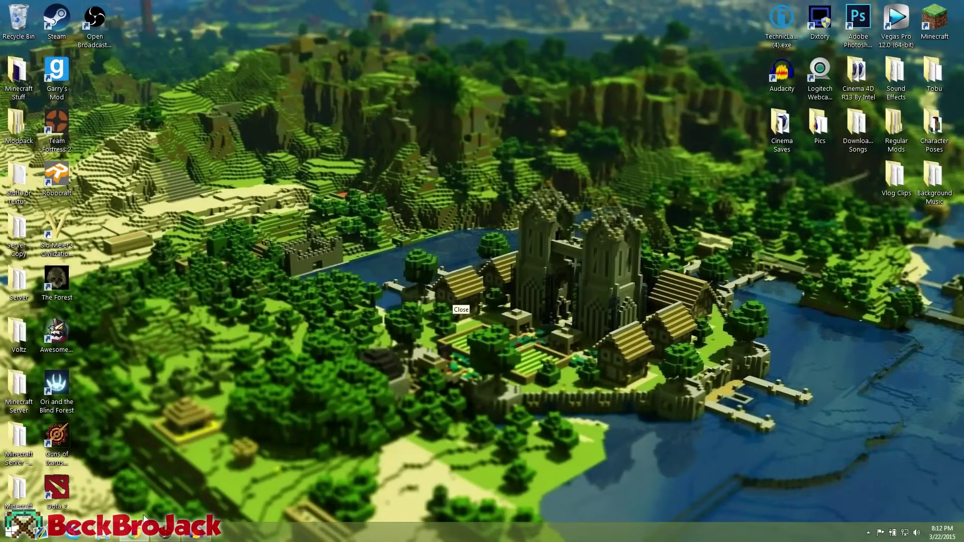
Switch to the Chrome browser and filter the Minecraft Forge downloads to Minecraft version 1.8
{"action": "left_click", "coordinate": [132, 534]}
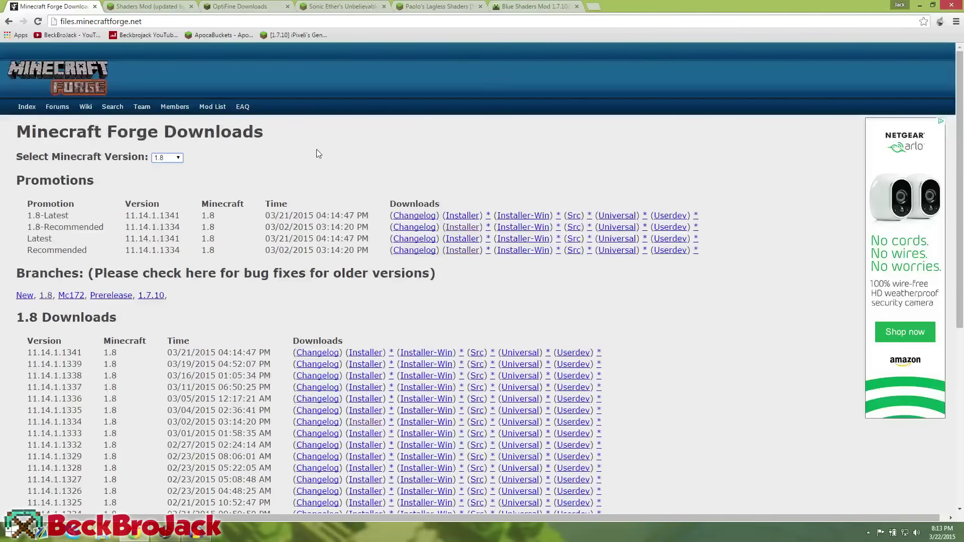
{"action": "left_click", "coordinate": [173, 158]}
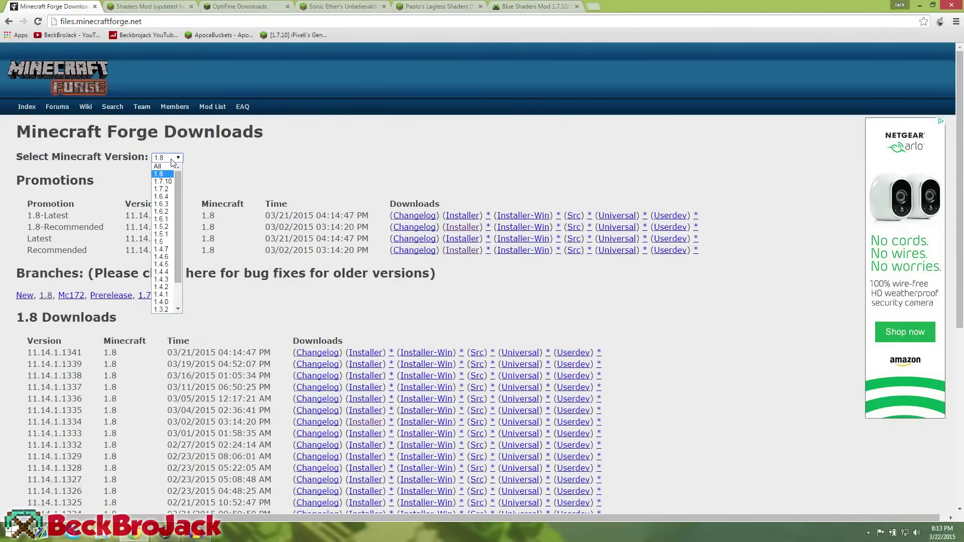
{"action": "left_click", "coordinate": [160, 166]}
{"action": "left_click", "coordinate": [171, 159]}
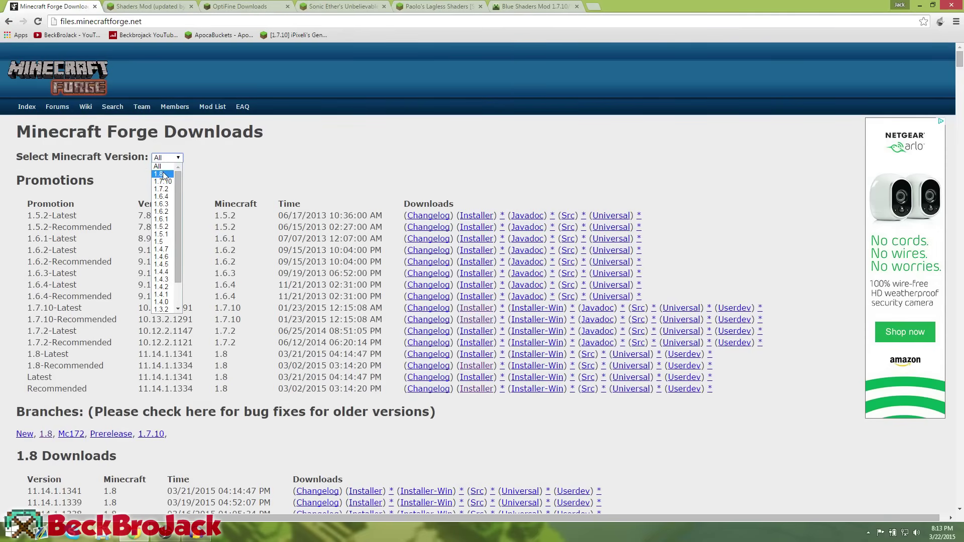
{"action": "left_click", "coordinate": [162, 173]}
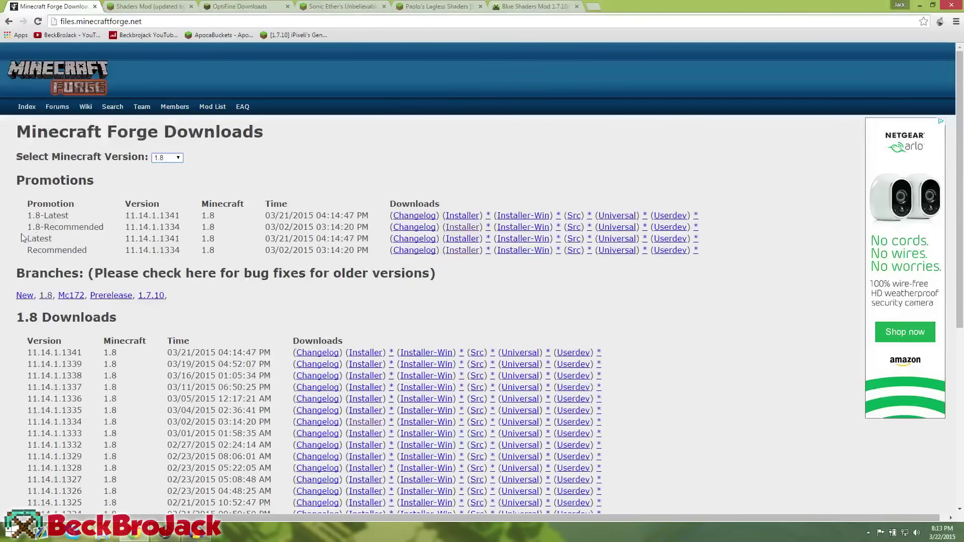
Try to download the 1.8-Recommended Forge installer and leave the ad page for the Forge downloads
{"action": "left_click_drag", "start_coordinate": [27, 226], "coordinate": [103, 227]}
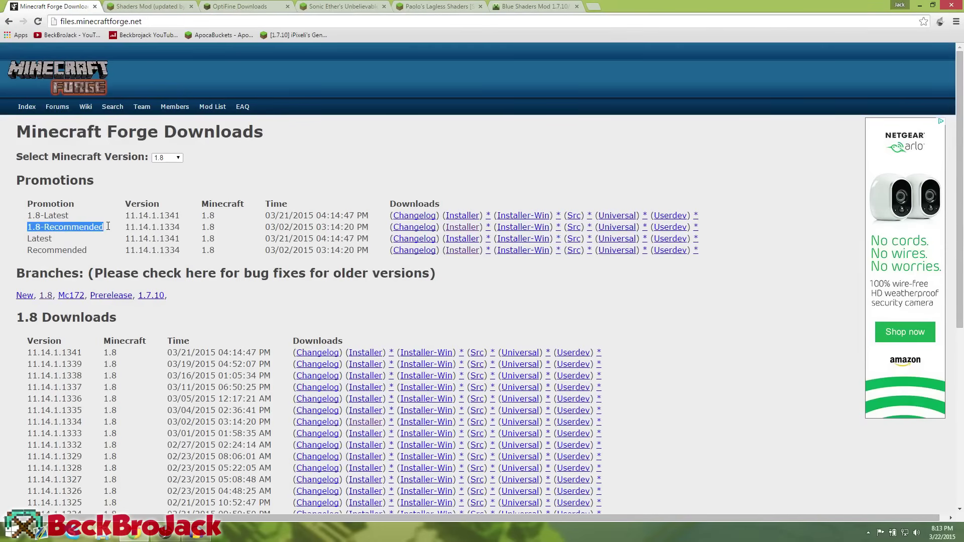
{"action": "left_click", "coordinate": [459, 228]}
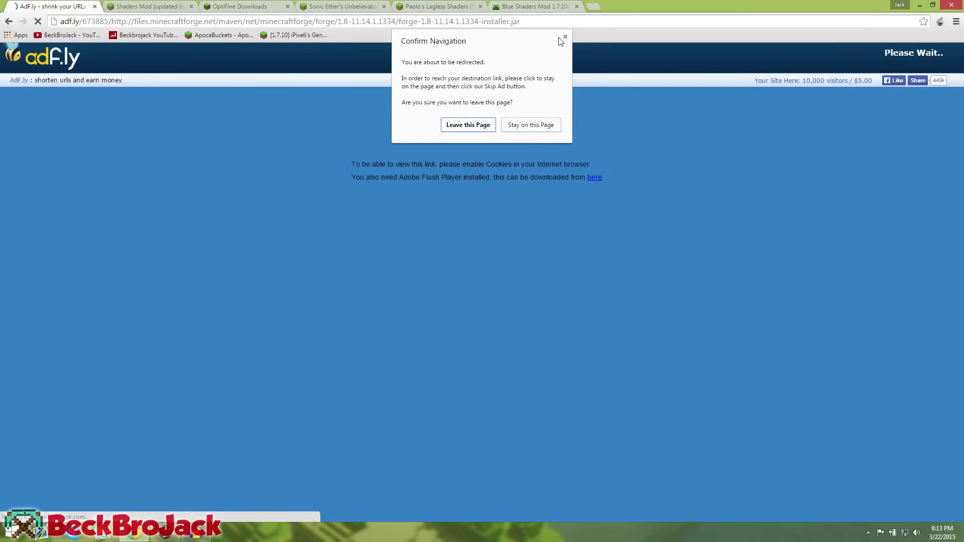
{"action": "left_click", "coordinate": [564, 37]}
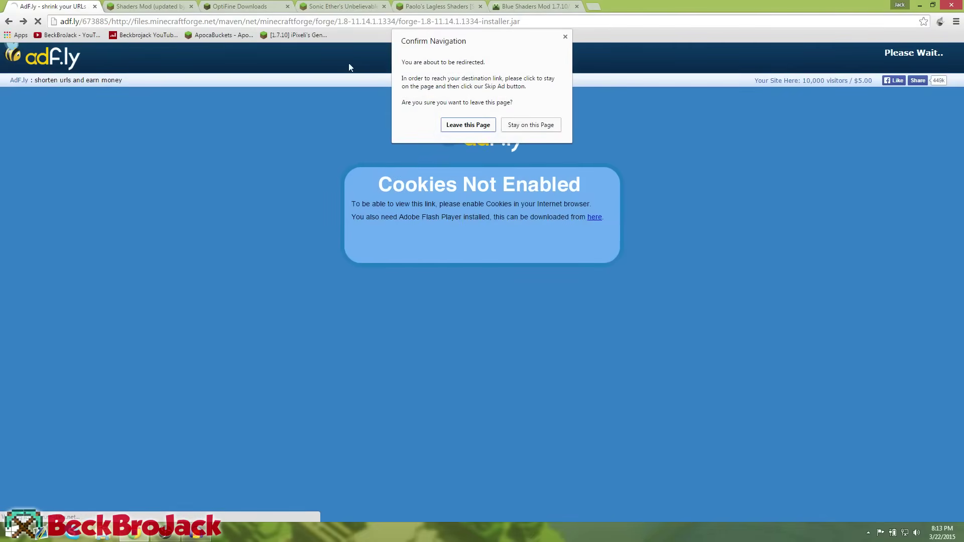
{"action": "left_click", "coordinate": [453, 125]}
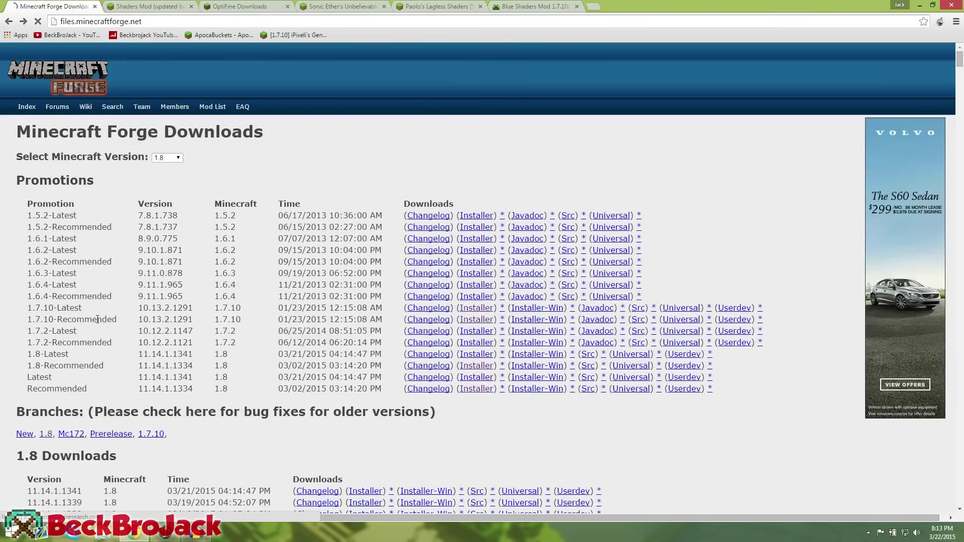
Download the recommended Forge 11.14.1.1334 installer for Minecraft 1.8, skipping the ad and keeping the flagged file
{"action": "scroll", "coordinate": [170, 163], "scroll_direction": "down", "scroll_amount": 3}
{"action": "scroll", "coordinate": [171, 163], "scroll_direction": "up", "scroll_amount": 3}
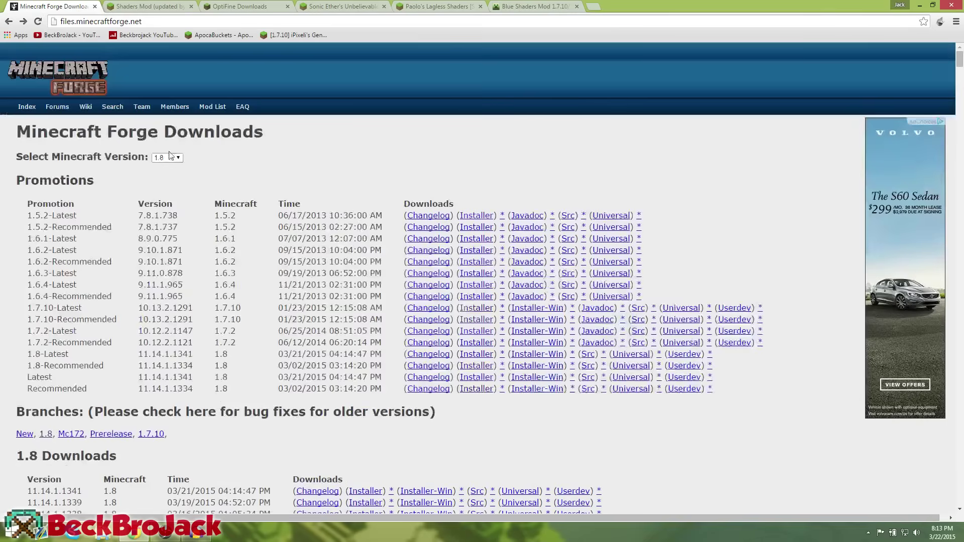
{"action": "left_click", "coordinate": [170, 160]}
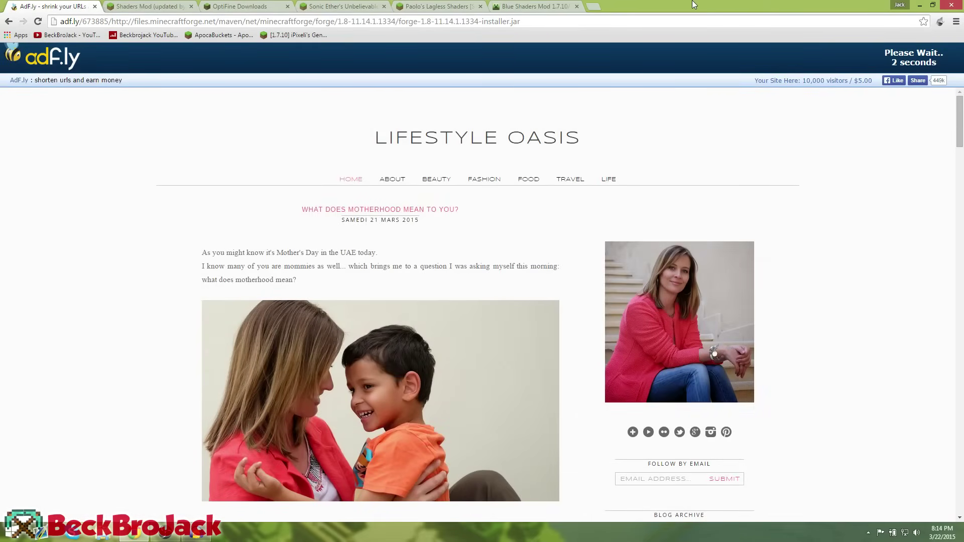
{"action": "left_click", "coordinate": [892, 63]}
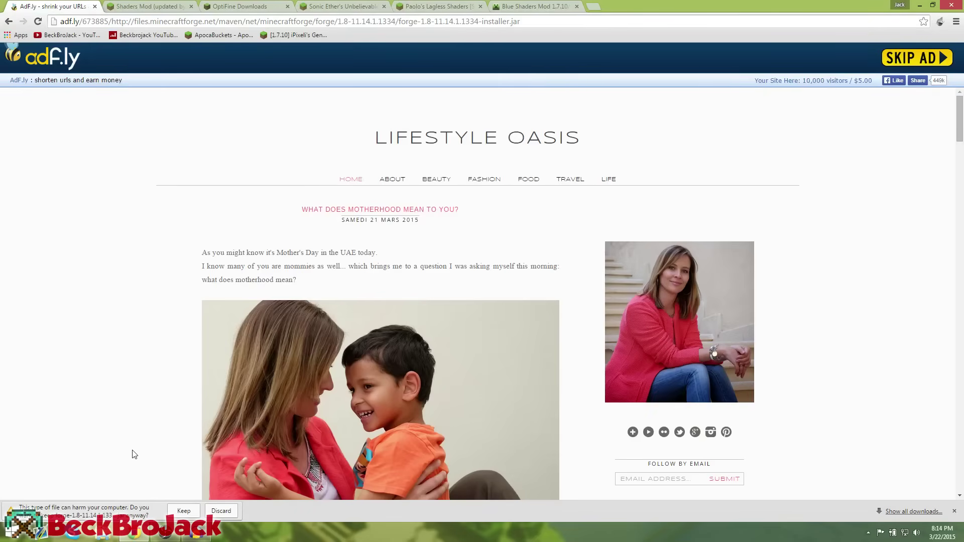
{"action": "left_click", "coordinate": [172, 511]}
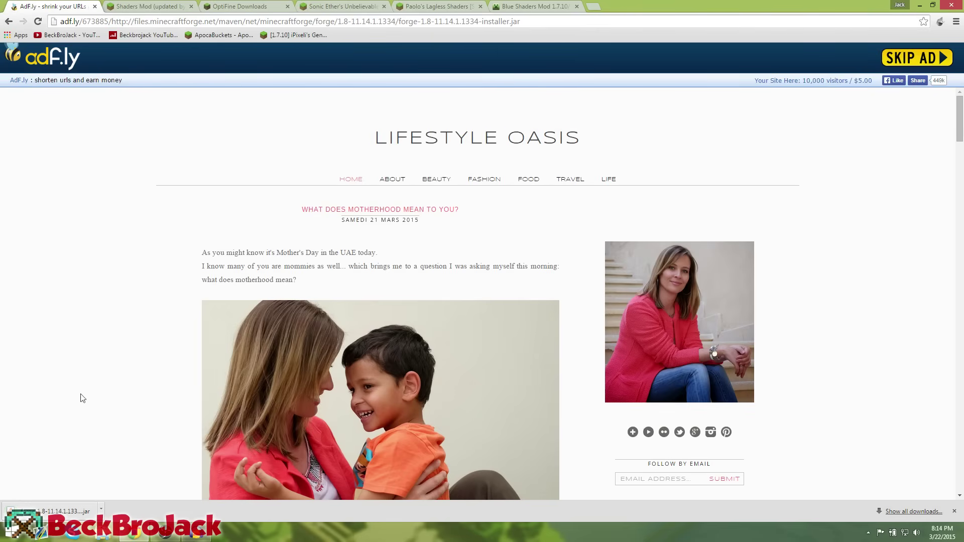
Run the downloaded Forge installer with the Install client option and return to the Forge downloads page
{"action": "left_click", "coordinate": [43, 516]}
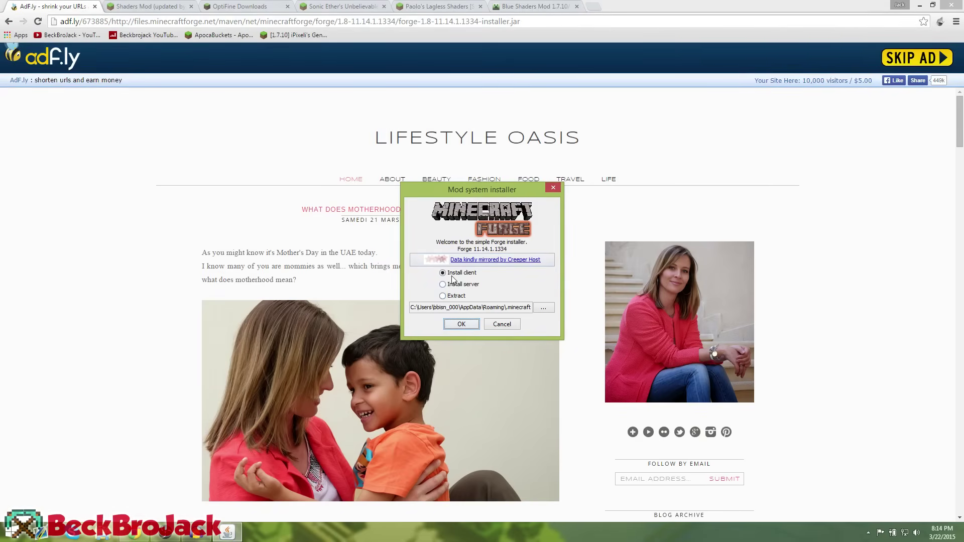
{"action": "left_click", "coordinate": [461, 325]}
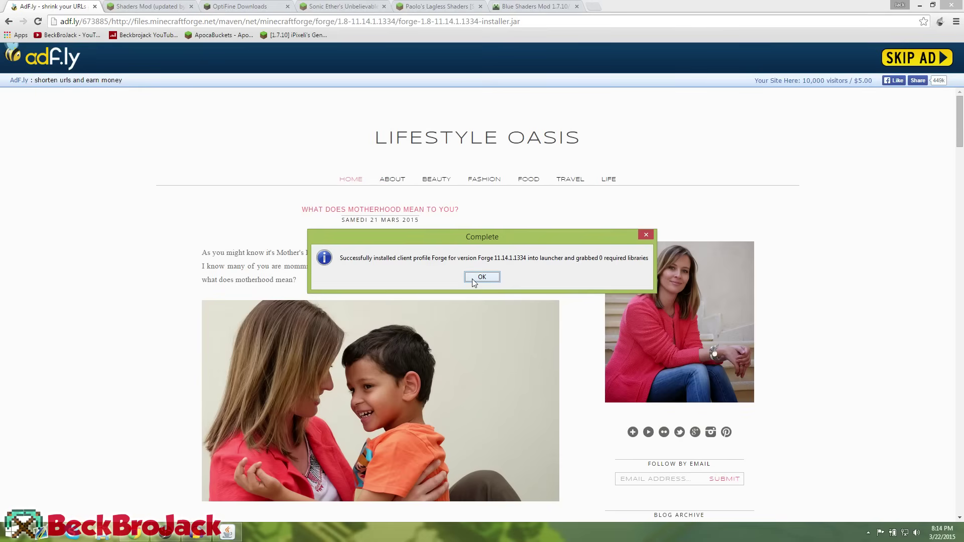
{"action": "left_click", "coordinate": [473, 279]}
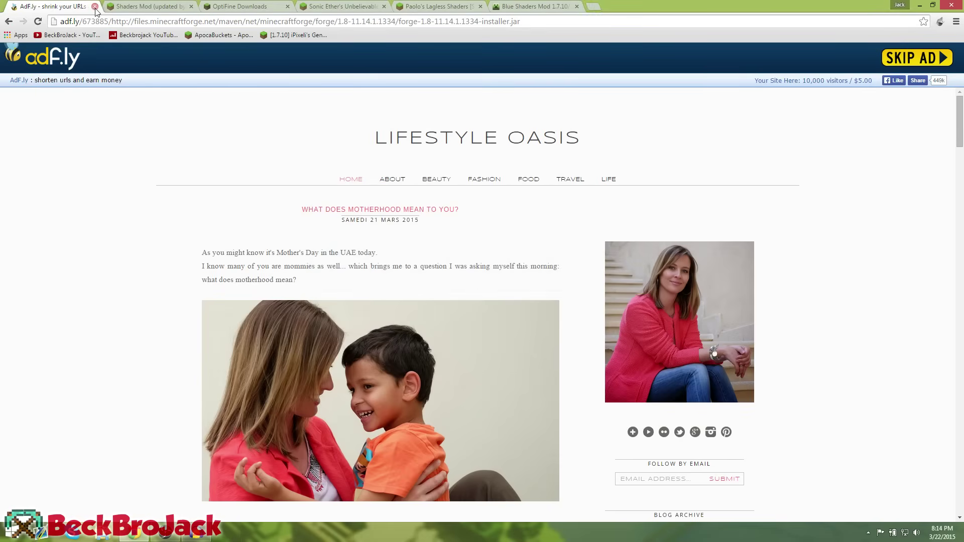
{"action": "left_click", "coordinate": [8, 22]}
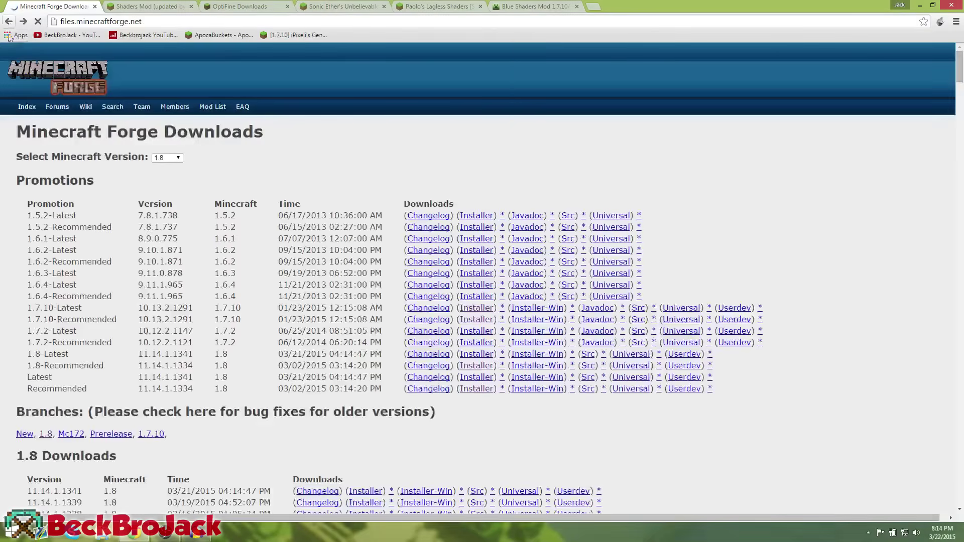
Open the download page of ShadersMod v2.4.11 for Minecraft 1.8 from the Shaders Mod forum thread
{"action": "left_click", "coordinate": [148, 5]}
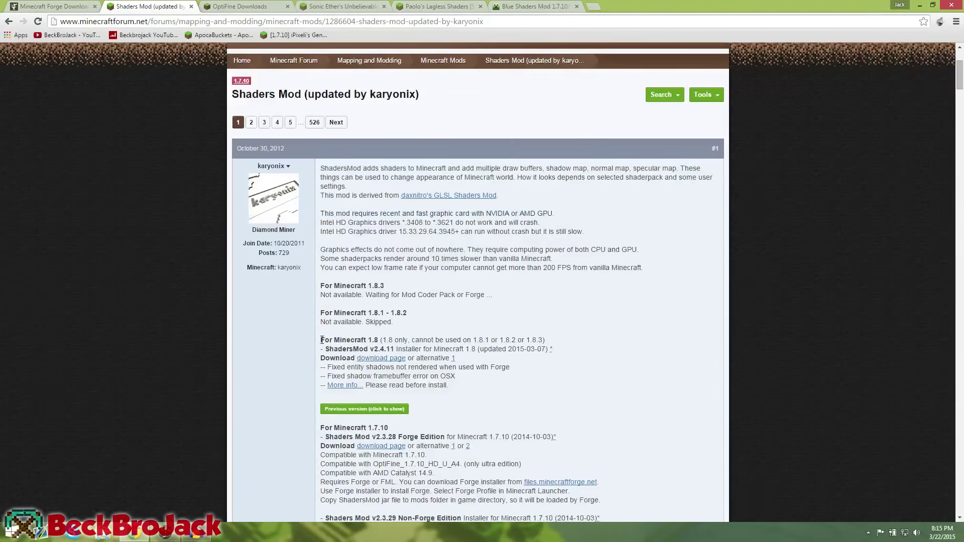
{"action": "left_click_drag", "start_coordinate": [322, 340], "coordinate": [384, 341]}
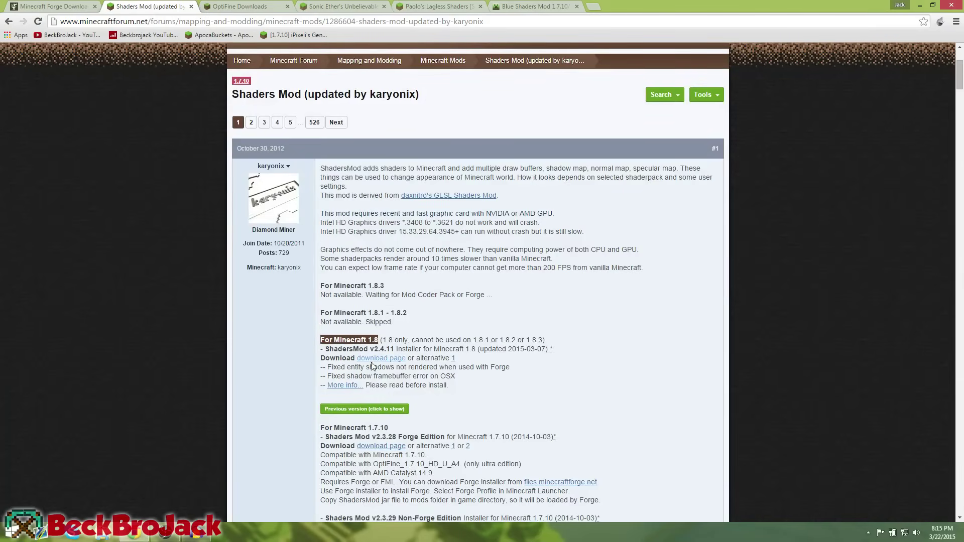
{"action": "left_click", "coordinate": [340, 360]}
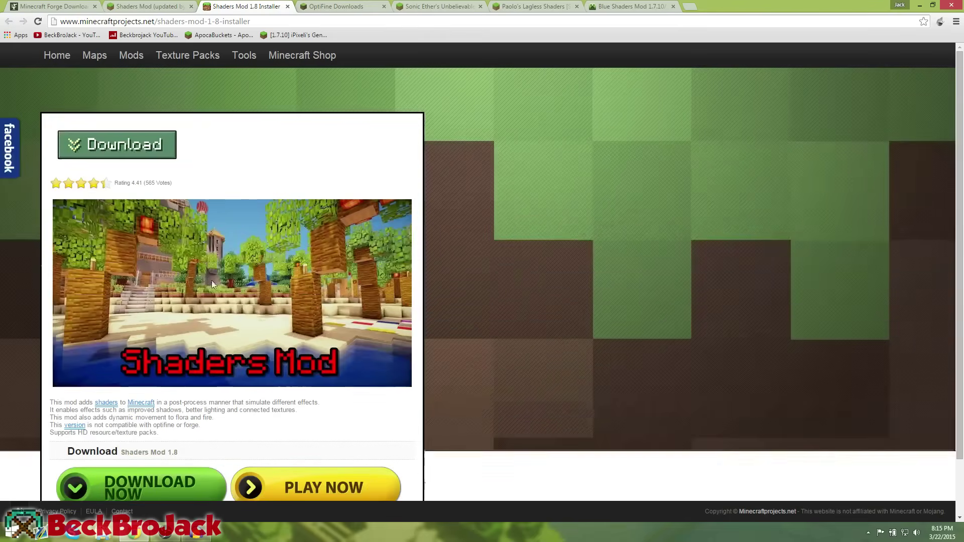
Download the Shaders Mod 1.8 installer, closing the ad tab and keeping the flagged file
{"action": "scroll", "coordinate": [172, 287], "scroll_direction": "down", "scroll_amount": 1}
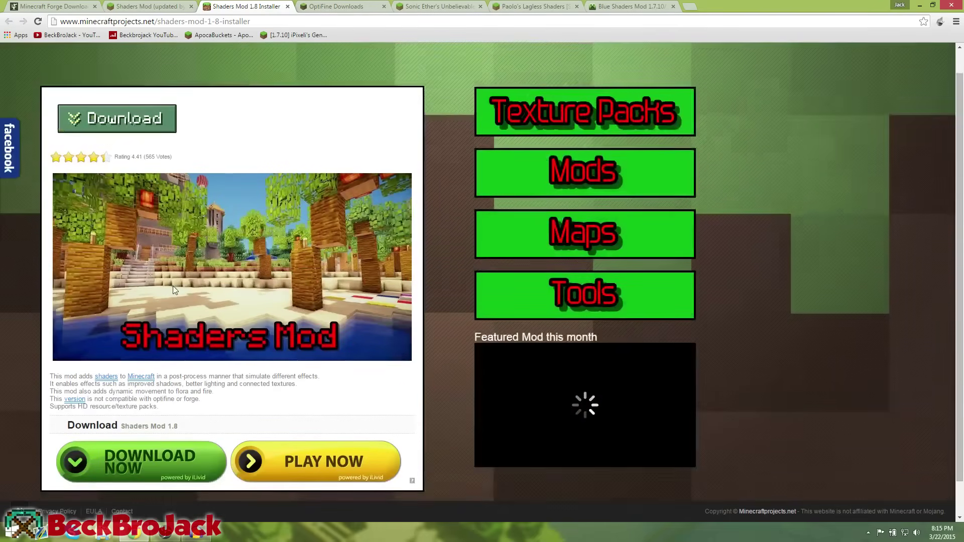
{"action": "left_click", "coordinate": [142, 434]}
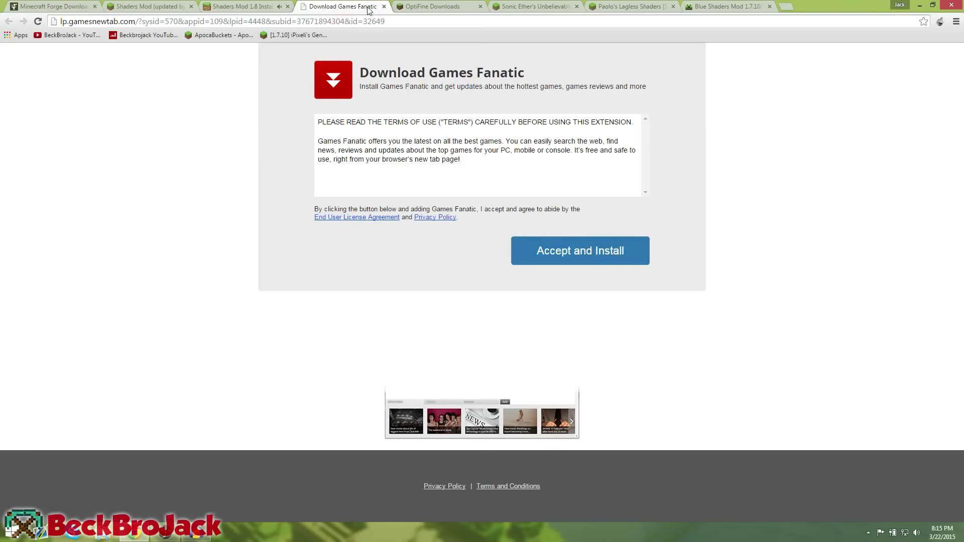
{"action": "left_click", "coordinate": [384, 6]}
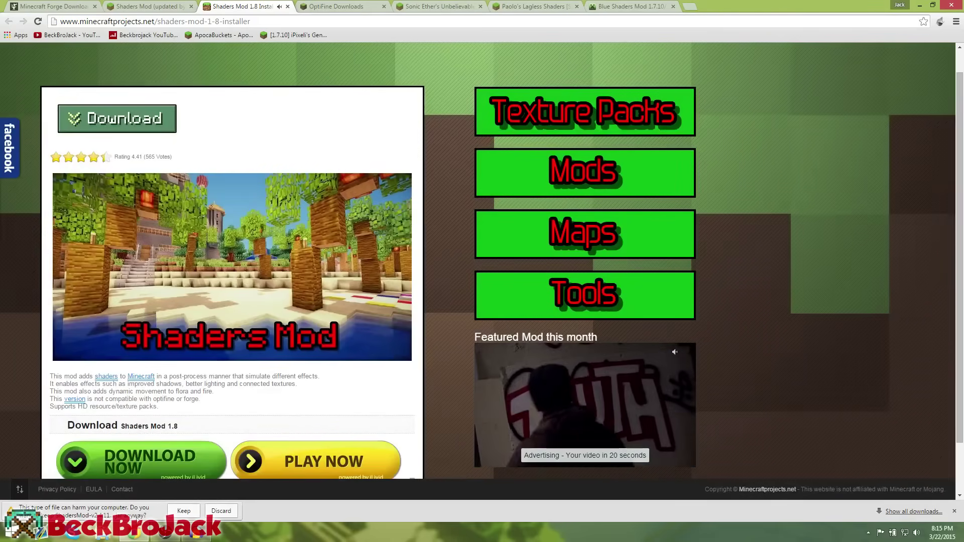
{"action": "left_click", "coordinate": [182, 512]}
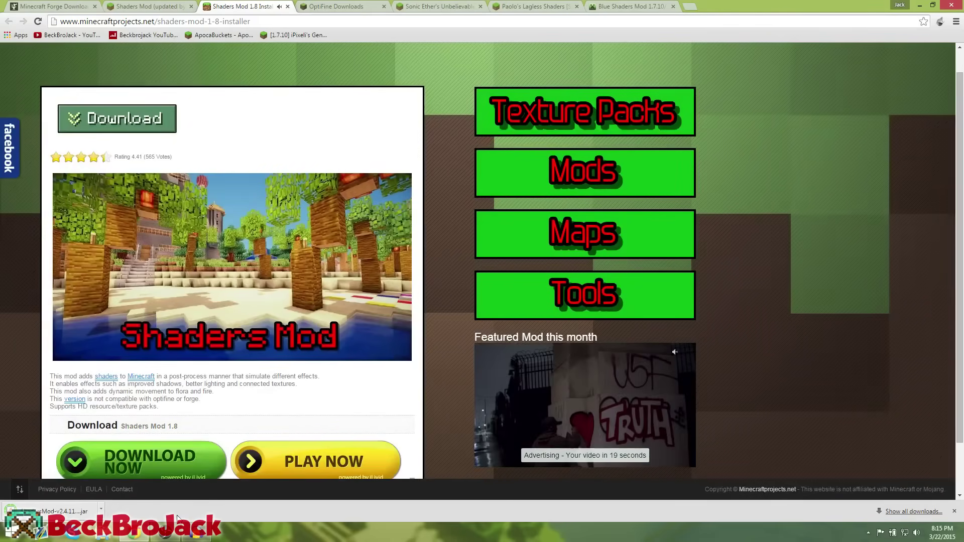
Find the Minecraft 1.8.0 versions on the OptiFine downloads page and open the download link for OptiFine 1.8.0 HD U D1
{"action": "left_click", "coordinate": [341, 7]}
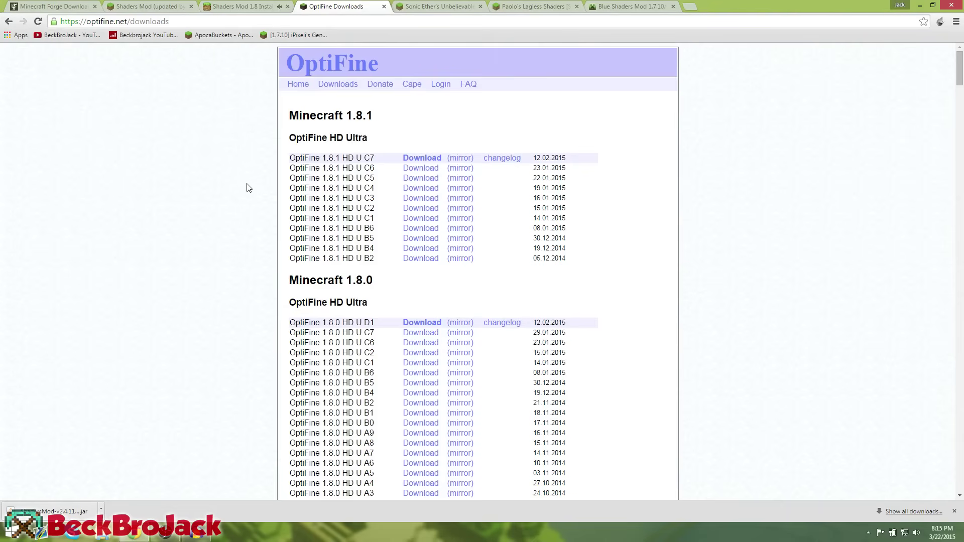
{"action": "scroll", "coordinate": [204, 258], "scroll_direction": "down", "scroll_amount": 3}
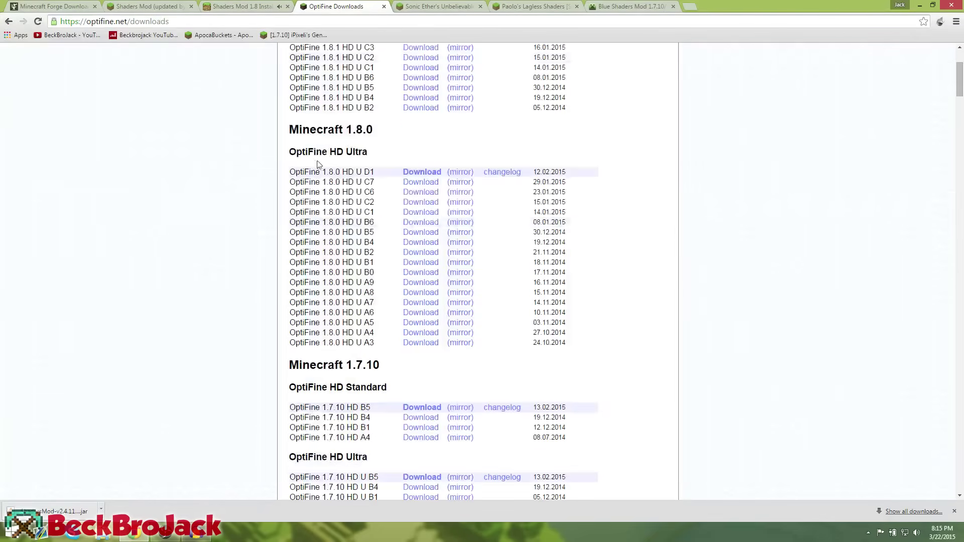
{"action": "left_click_drag", "start_coordinate": [288, 134], "coordinate": [390, 132]}
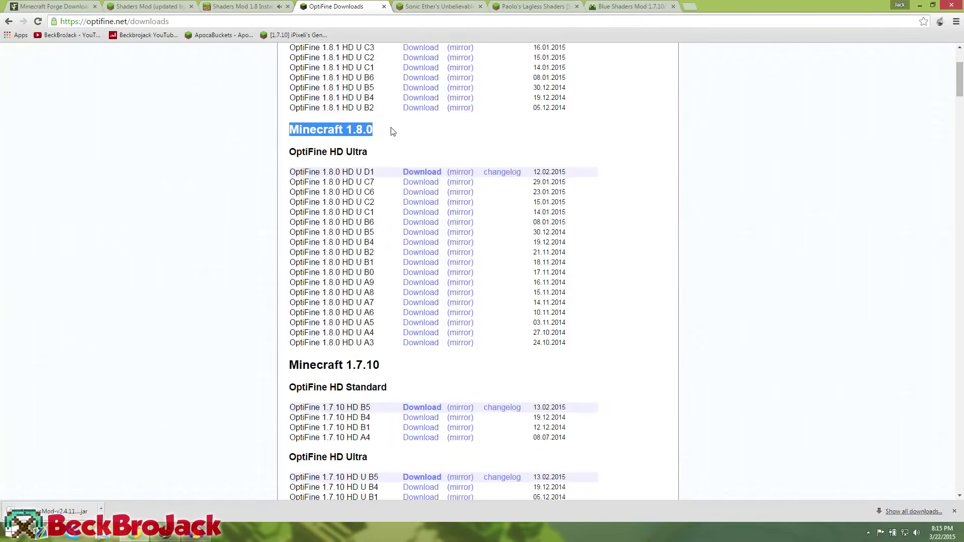
{"action": "left_click", "coordinate": [397, 137]}
{"action": "scroll", "coordinate": [242, 243], "scroll_direction": "up", "scroll_amount": 2}
{"action": "scroll", "coordinate": [207, 296], "scroll_direction": "down", "scroll_amount": 1}
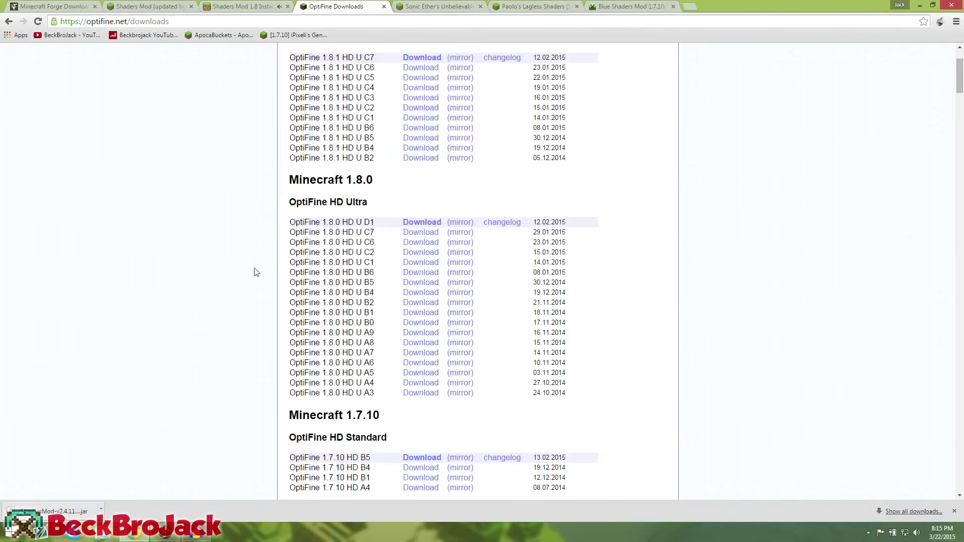
{"action": "left_click", "coordinate": [421, 222]}
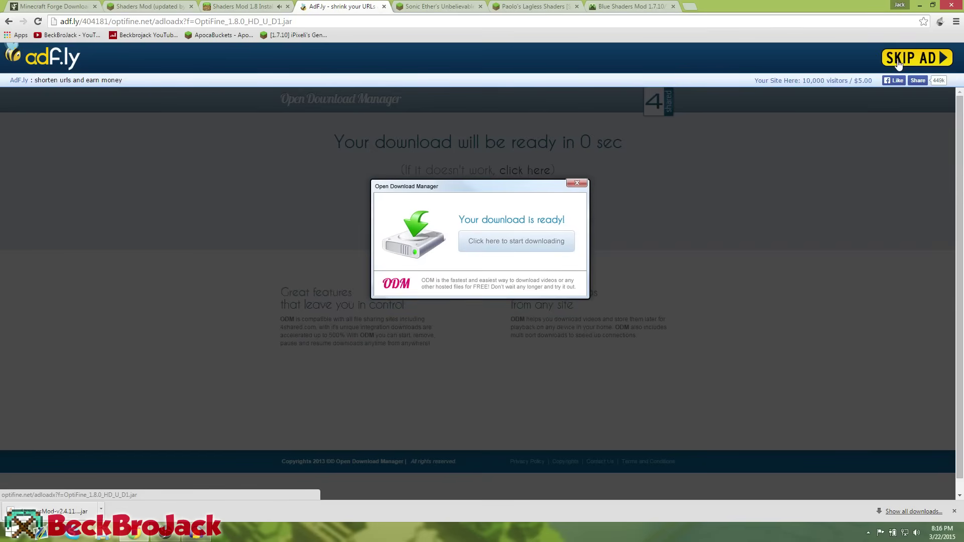
Skip the ad and download OptiFine_1.8.0_HD_U_D1.jar, keeping the flagged file
{"action": "left_click", "coordinate": [917, 58]}
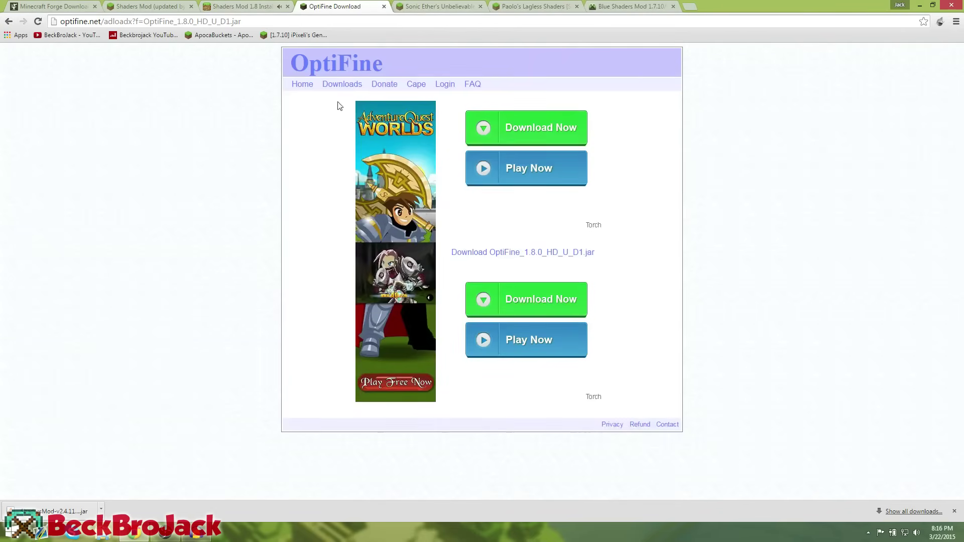
{"action": "left_click", "coordinate": [517, 255]}
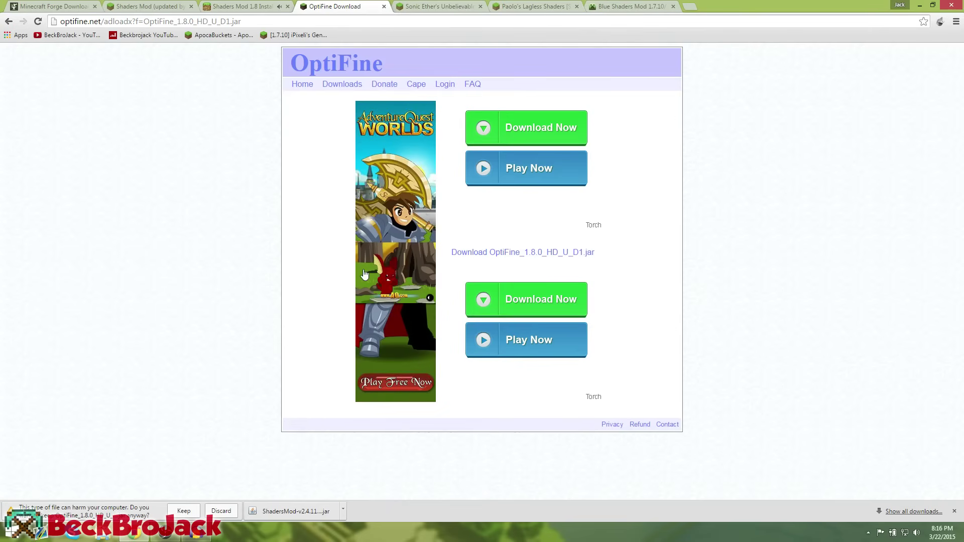
{"action": "left_click", "coordinate": [181, 512]}
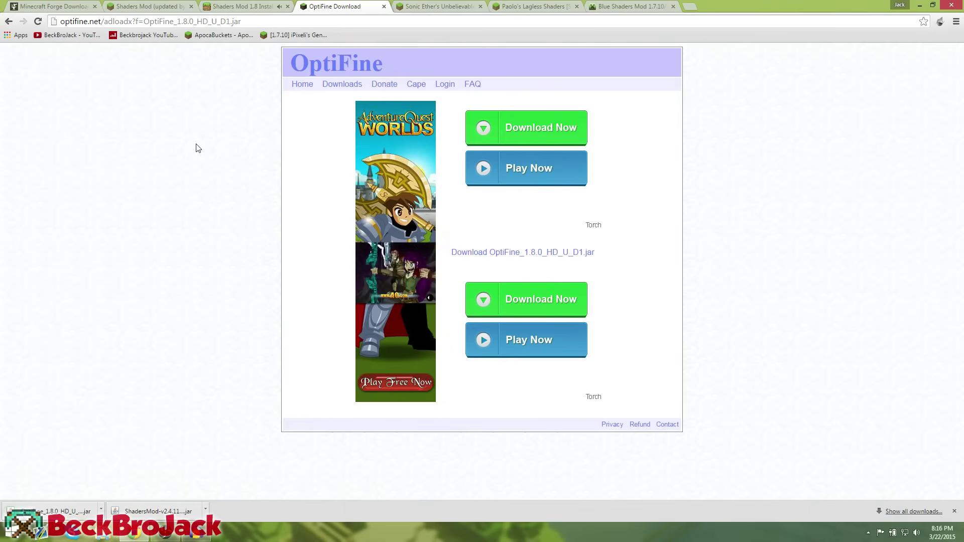
Free up desktop space beside the browser, open the Roaming folder by running %appdata%, and place its window next to the browser
{"action": "left_click", "coordinate": [920, 5]}
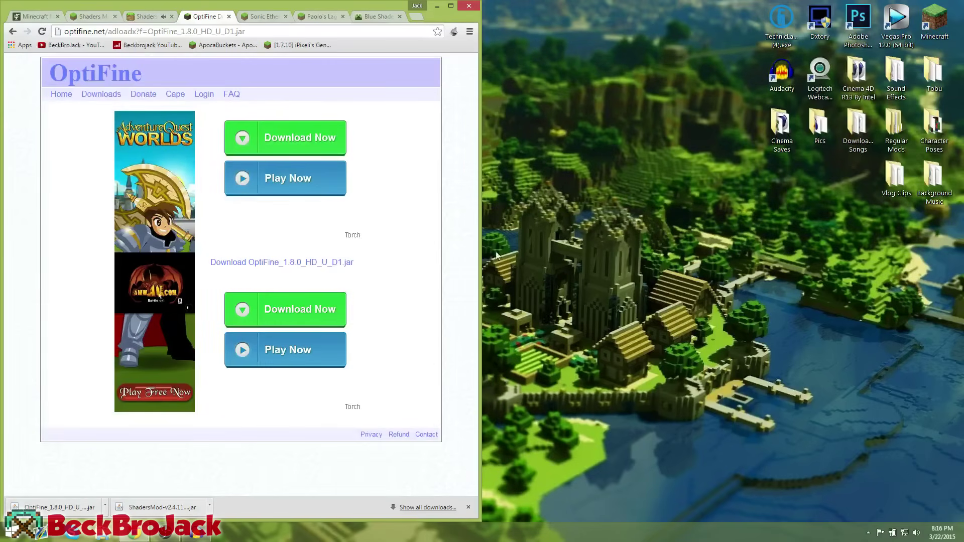
{"action": "left_click", "coordinate": [12, 532]}
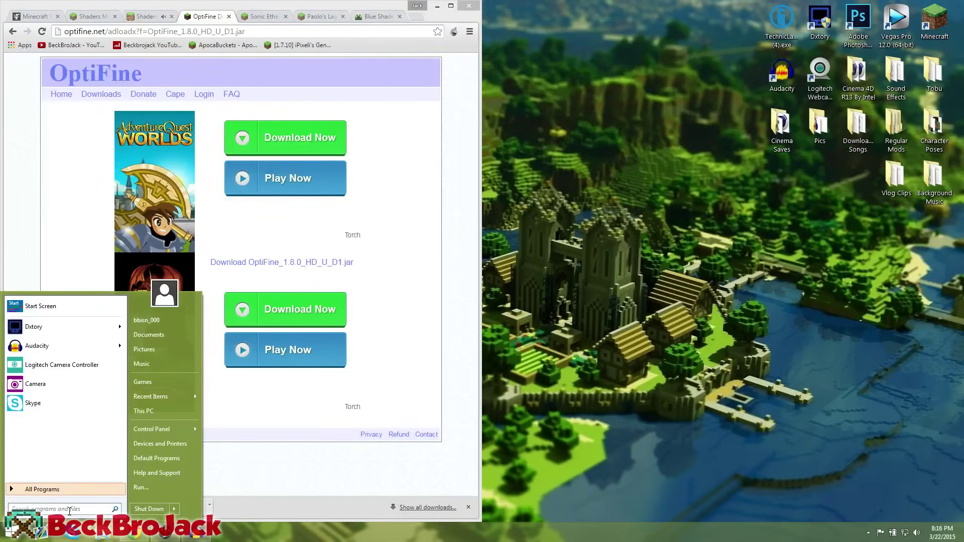
{"action": "type", "text": "%ap"}
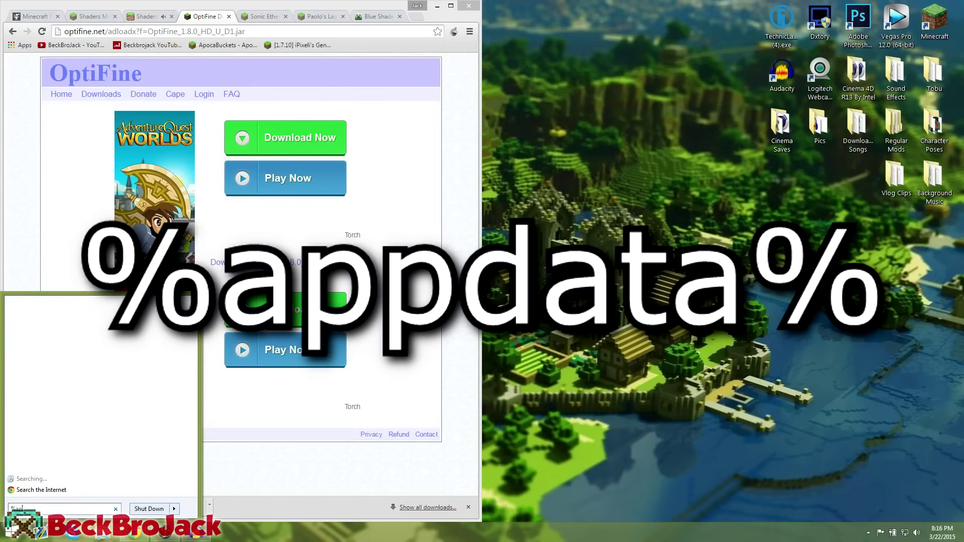
{"action": "type", "text": "pdata%"}
{"action": "key", "text": "Return"}
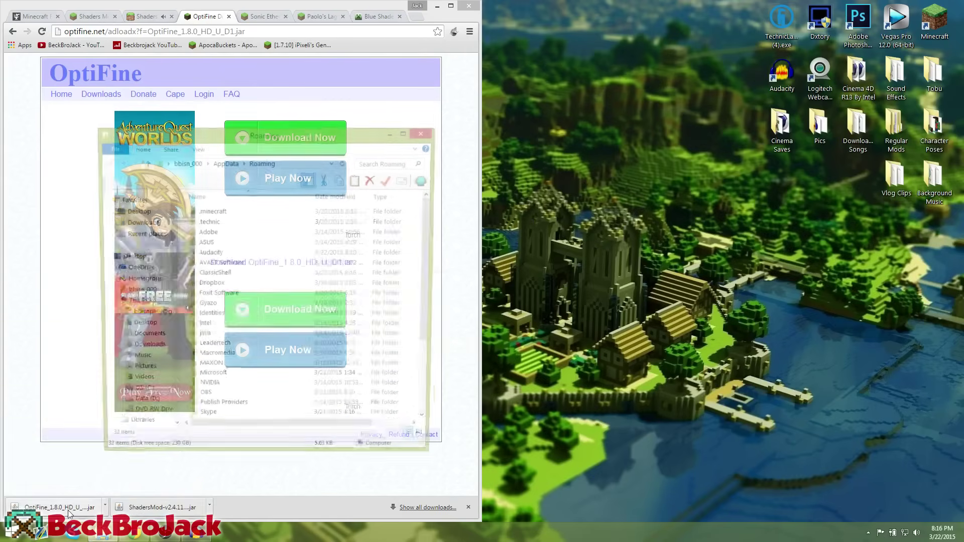
{"action": "left_click_drag", "start_coordinate": [265, 133], "coordinate": [666, 124]}
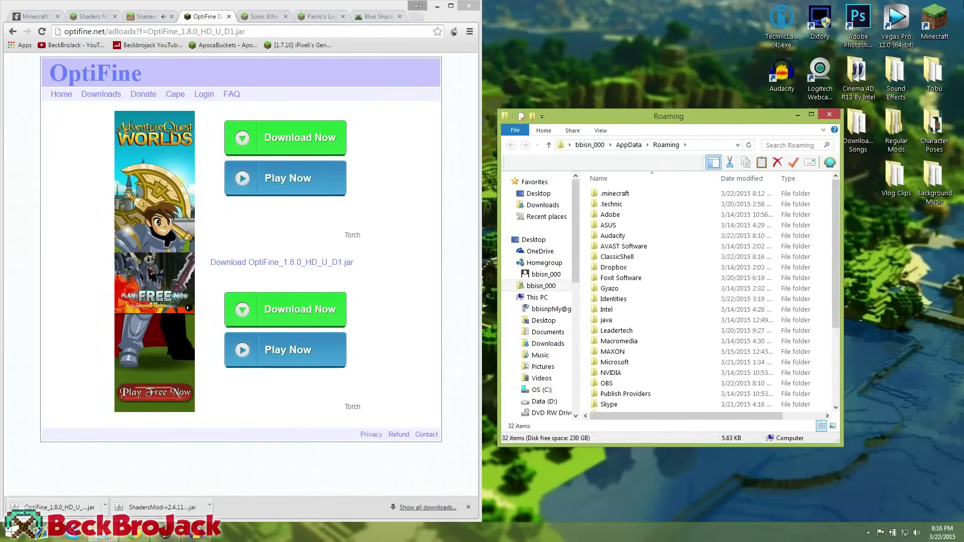
Run %appdata% again through the Windows 8 system-wide search
{"action": "mouse_move", "coordinate": [961, 4]}
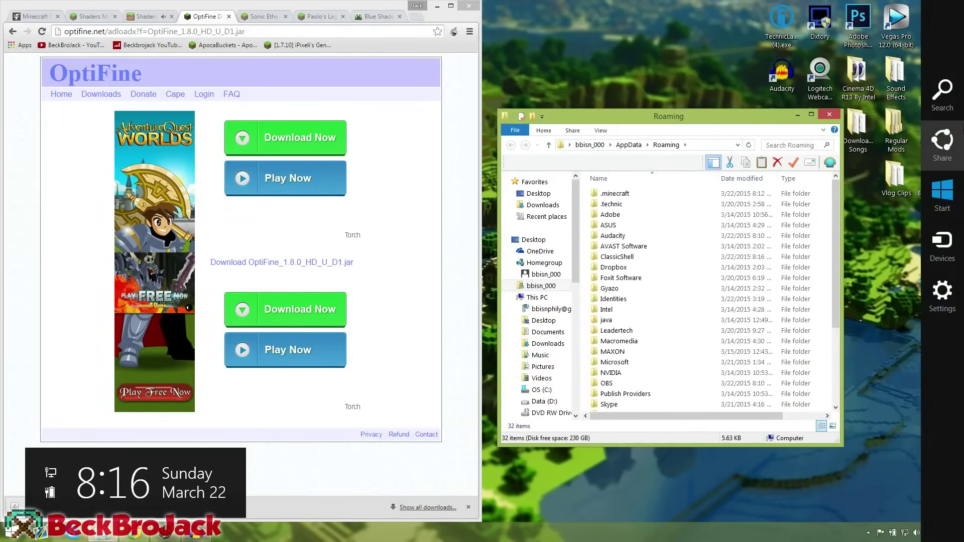
{"action": "left_click", "coordinate": [943, 107]}
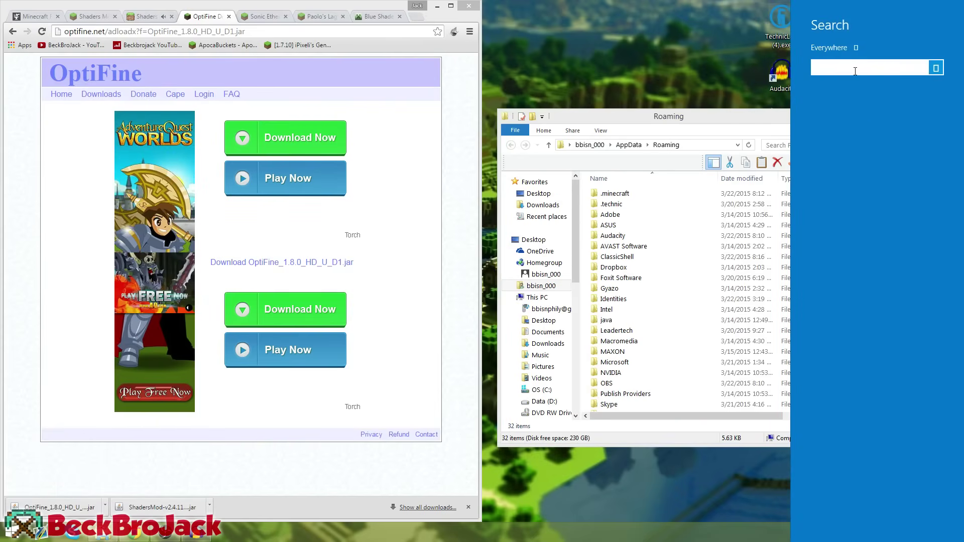
{"action": "type", "text": "%appdat"}
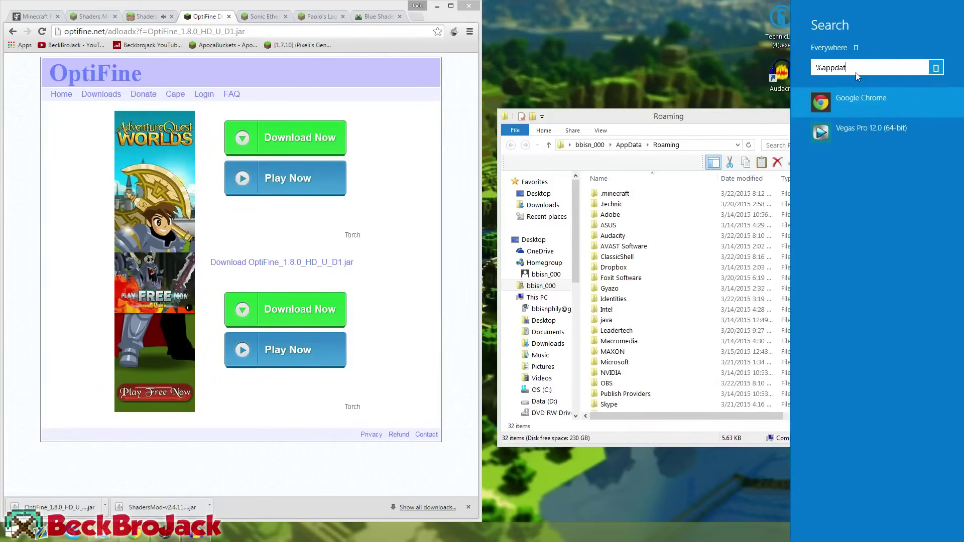
{"action": "type", "text": "a%"}
{"action": "key", "text": "Return"}
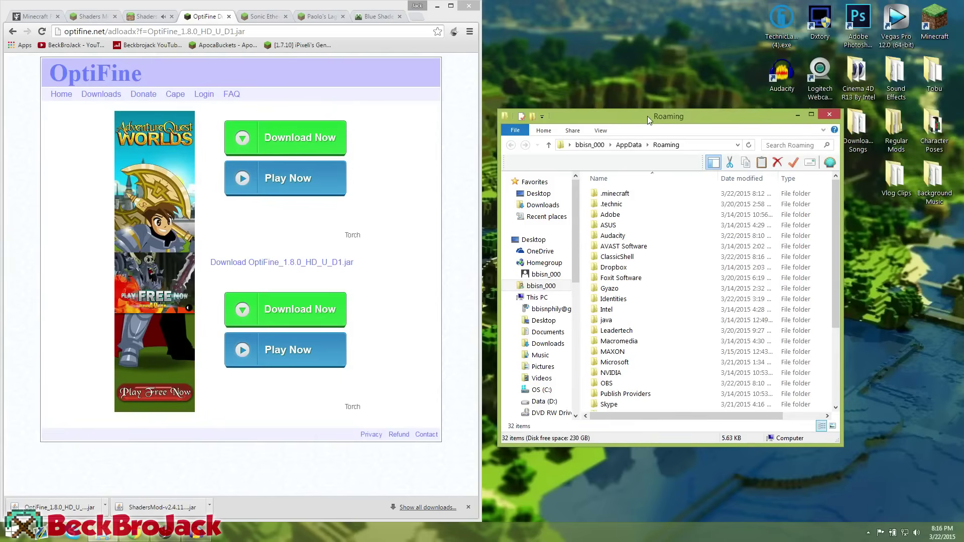
Fit the Roaming window beside the browser, open .minecraft and create a new folder named mods in it
{"action": "left_click_drag", "start_coordinate": [599, 127], "coordinate": [962, 135]}
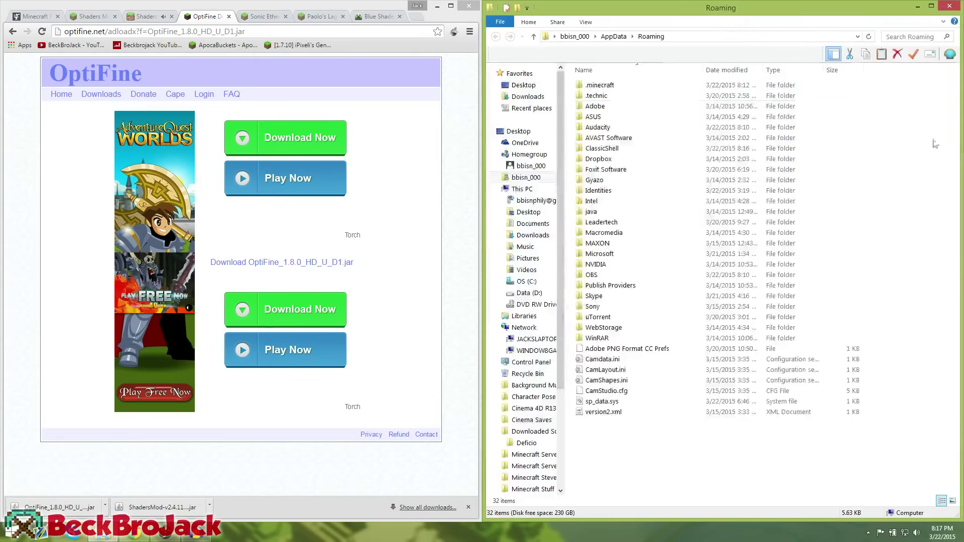
{"action": "double_click", "coordinate": [629, 87]}
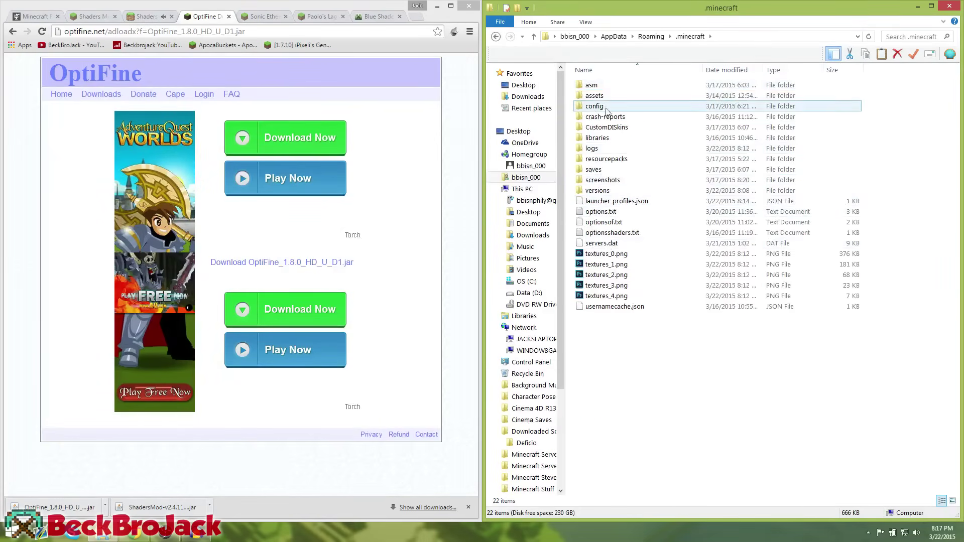
{"action": "right_click", "coordinate": [604, 358]}
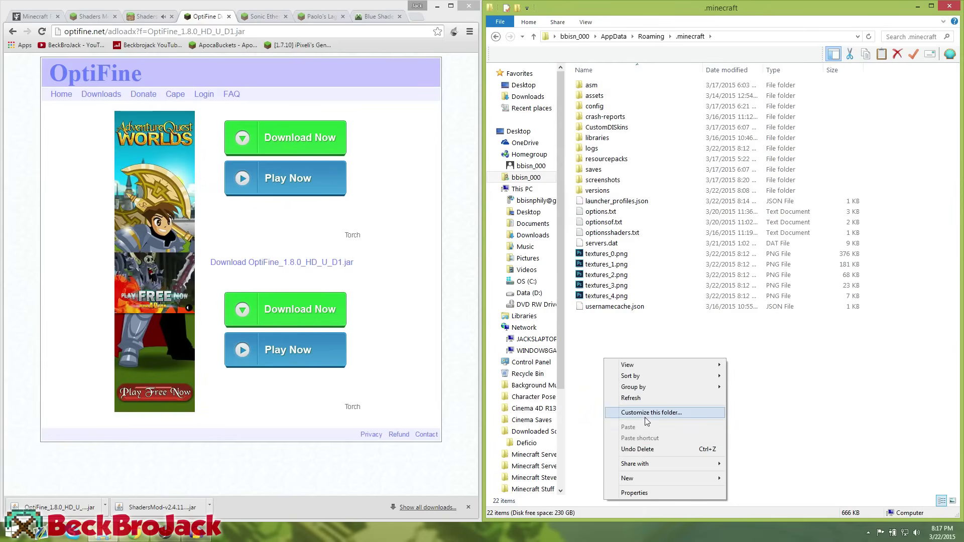
{"action": "mouse_move", "coordinate": [649, 478]}
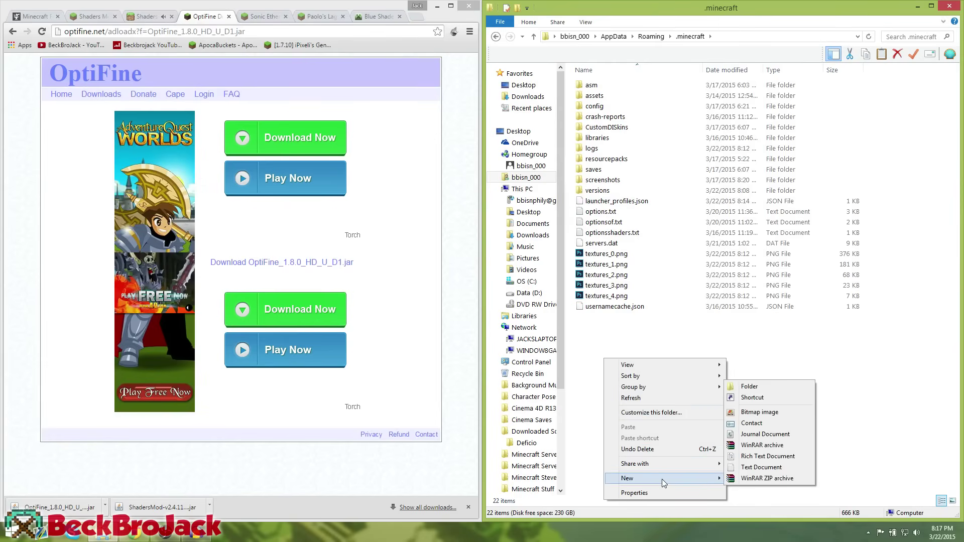
{"action": "left_click", "coordinate": [764, 393]}
{"action": "type", "text": "mods"}
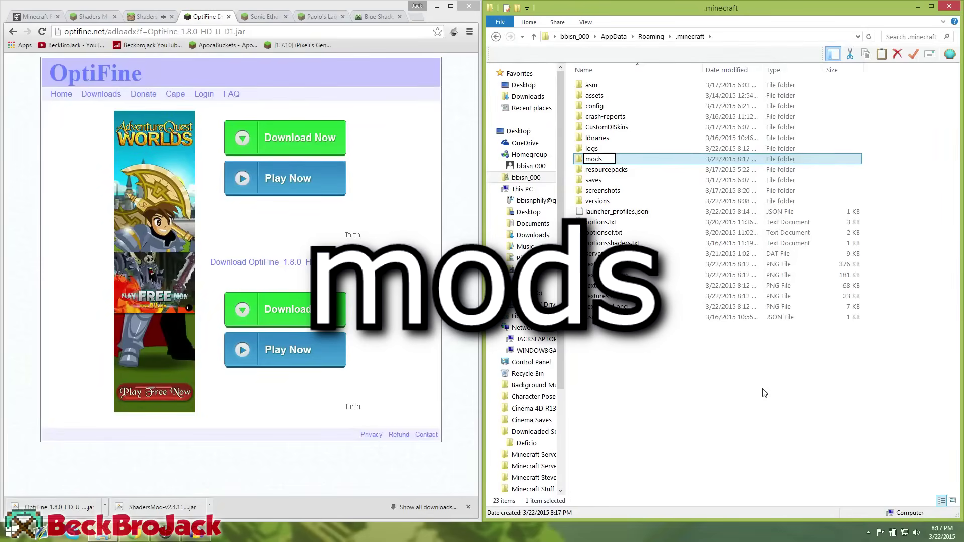
{"action": "left_click", "coordinate": [765, 393]}
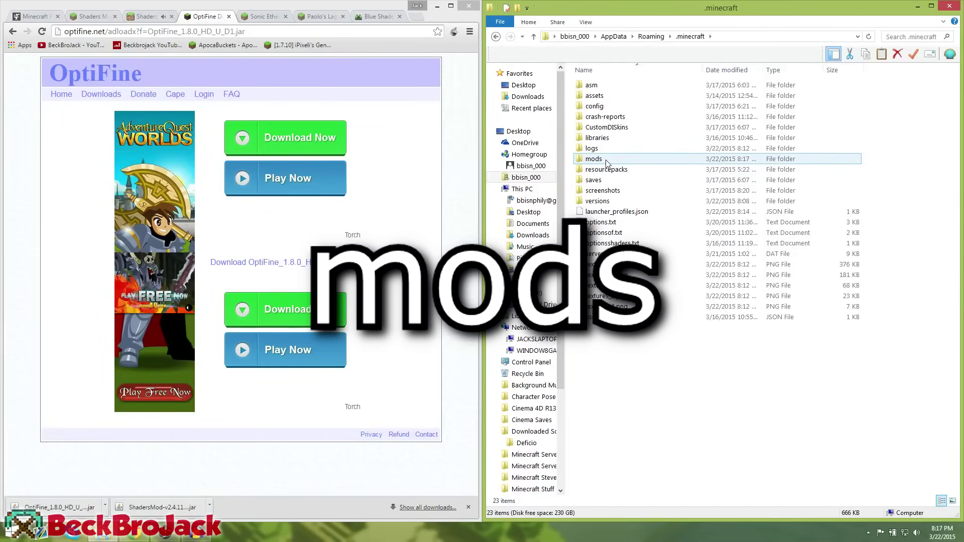
Open the mods folder and copy the downloaded ShadersMod v2.4.11 and OptiFine 1.8.0 HD U D1 jar files into it
{"action": "double_click", "coordinate": [606, 161]}
{"action": "left_click_drag", "start_coordinate": [148, 514], "coordinate": [706, 329]}
{"action": "left_click_drag", "start_coordinate": [44, 504], "coordinate": [650, 304]}
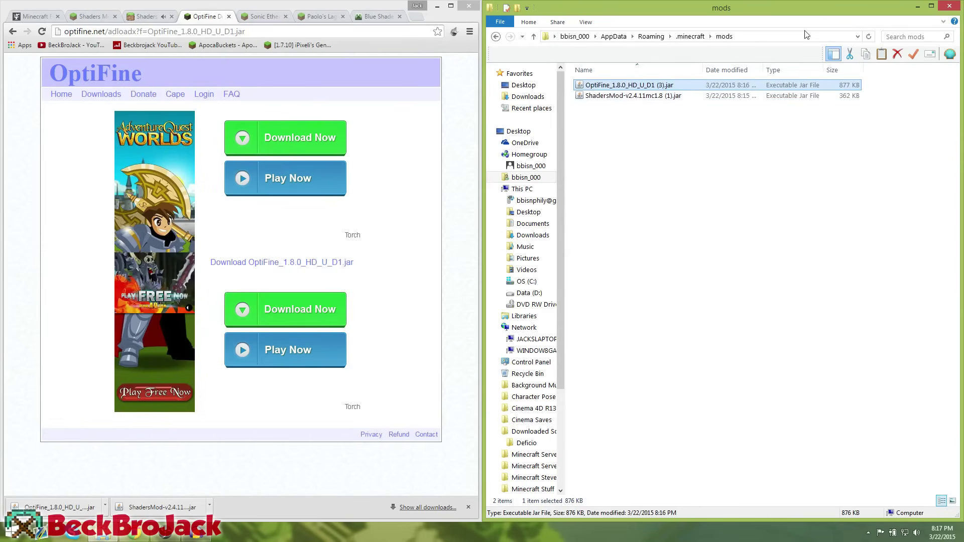
Go back to the .minecraft folder and create a new folder named shaderpacks in it
{"action": "left_click", "coordinate": [496, 36]}
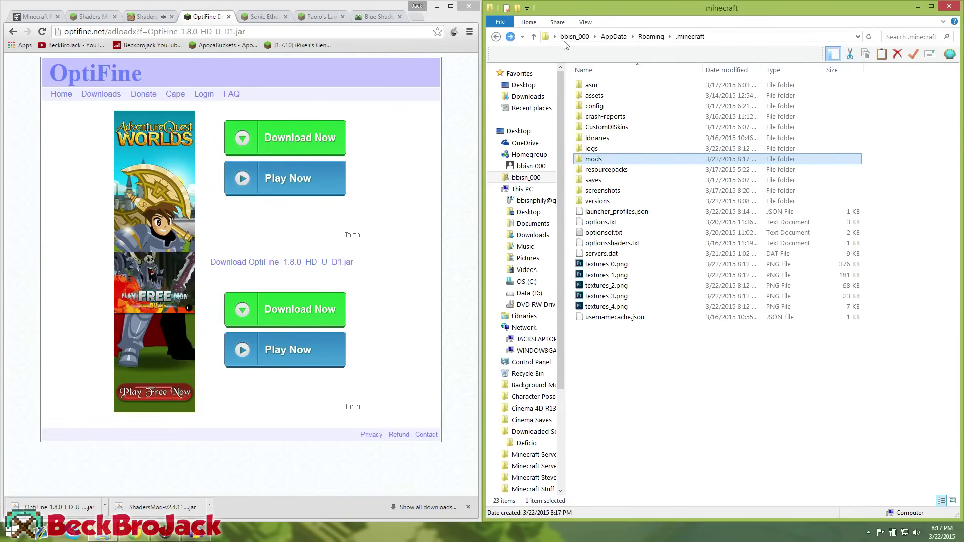
{"action": "left_click", "coordinate": [627, 384]}
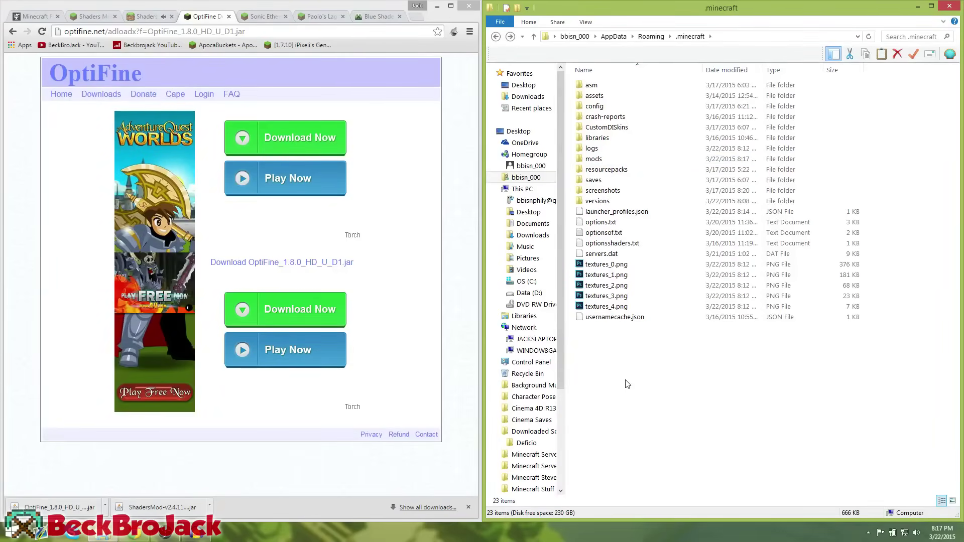
{"action": "right_click", "coordinate": [628, 384]}
{"action": "mouse_move", "coordinate": [664, 500]}
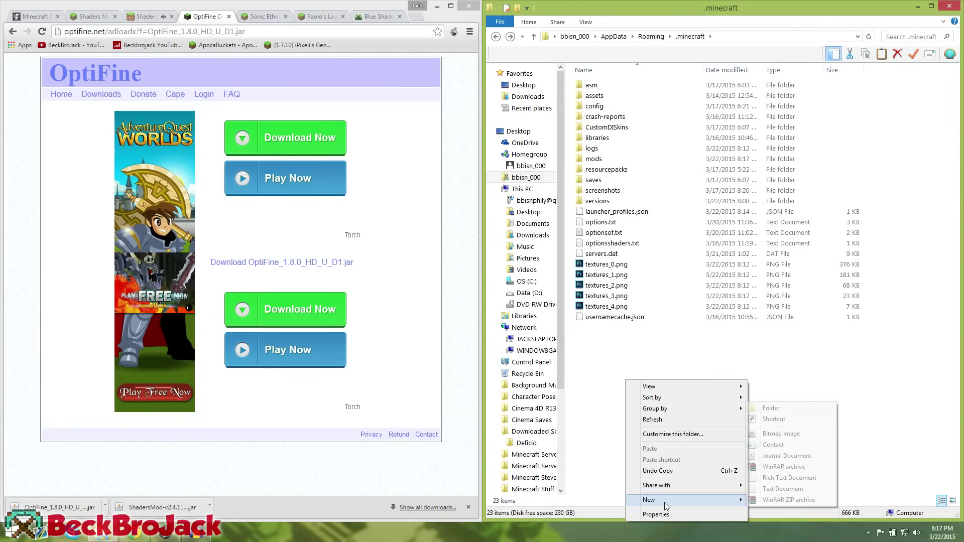
{"action": "left_click", "coordinate": [776, 409]}
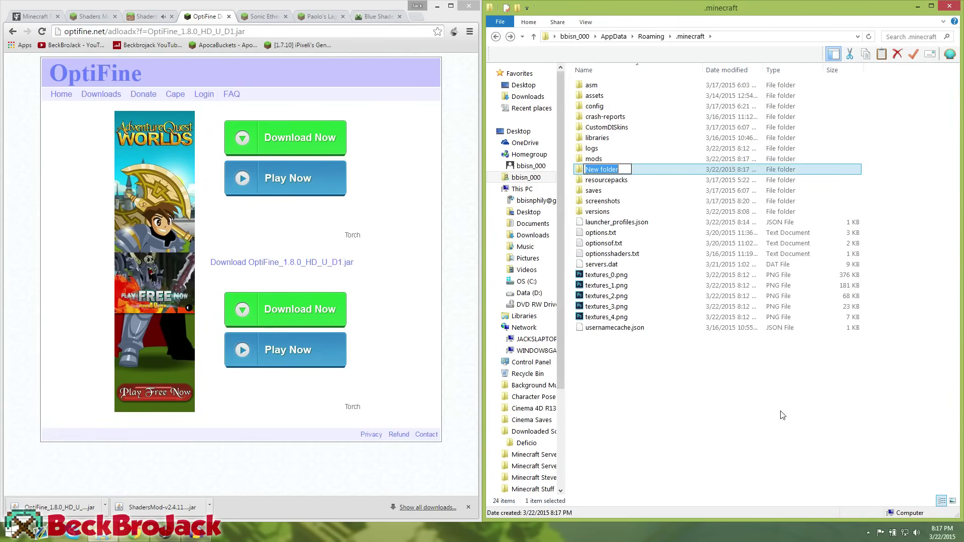
{"action": "type", "text": "shaderpacks"}
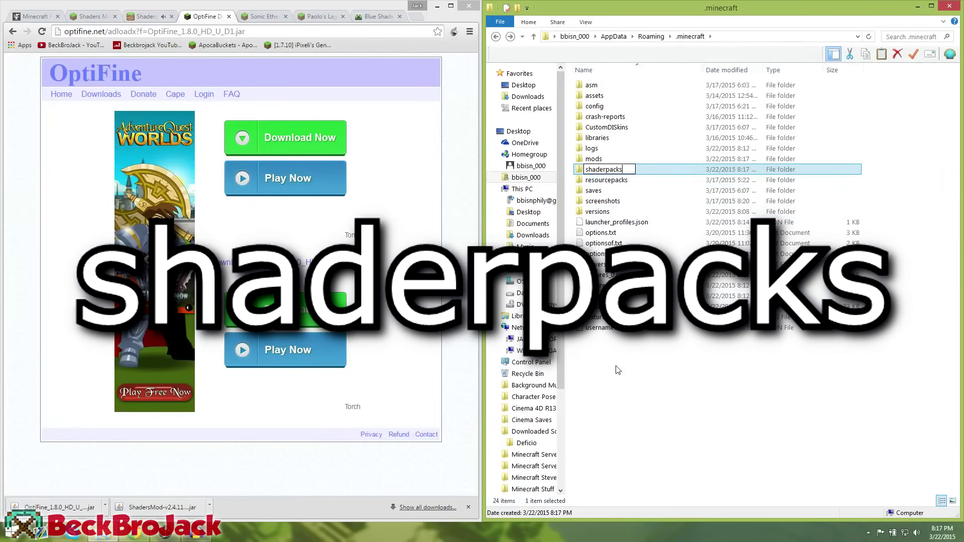
{"action": "left_click", "coordinate": [617, 386]}
Open the new shaderpacks folder inside .minecraft
{"action": "double_click", "coordinate": [618, 170]}
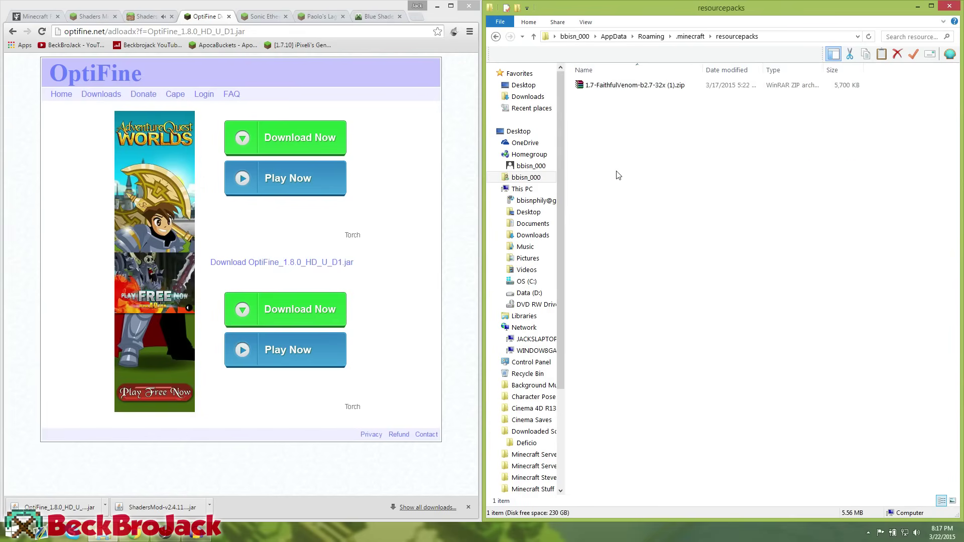
{"action": "left_click_drag", "start_coordinate": [634, 85], "coordinate": [622, 194]}
{"action": "double_click", "coordinate": [622, 201]}
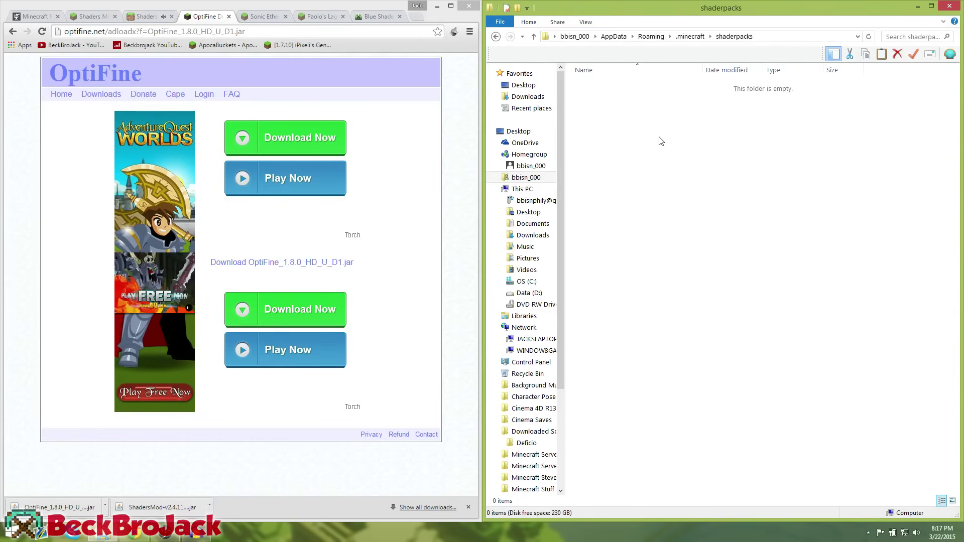
Minimize the folder window, maximize the browser without its downloads bar, and show the Sonic Ether's Unbelievable Shaders v10.1 thread
{"action": "left_click", "coordinate": [917, 6]}
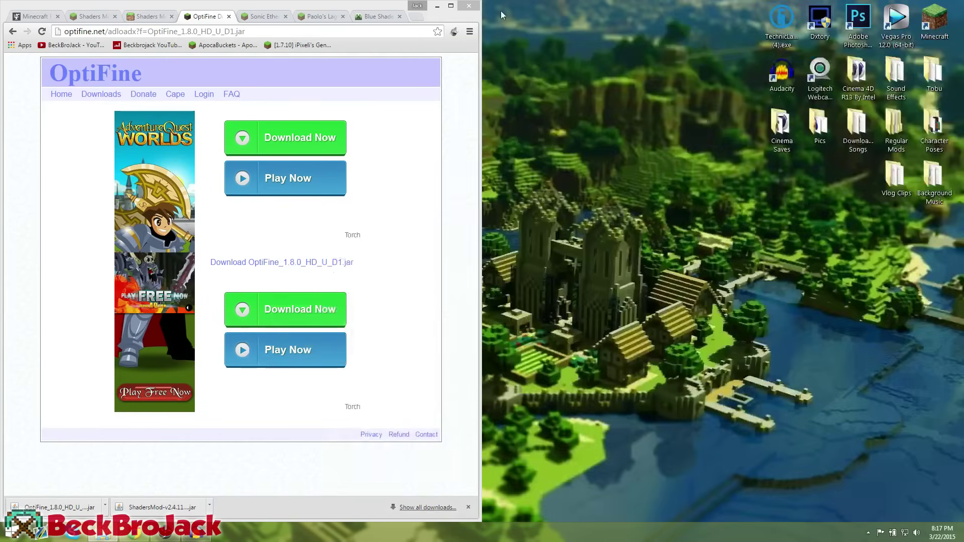
{"action": "left_click", "coordinate": [451, 6]}
{"action": "left_click", "coordinate": [954, 511]}
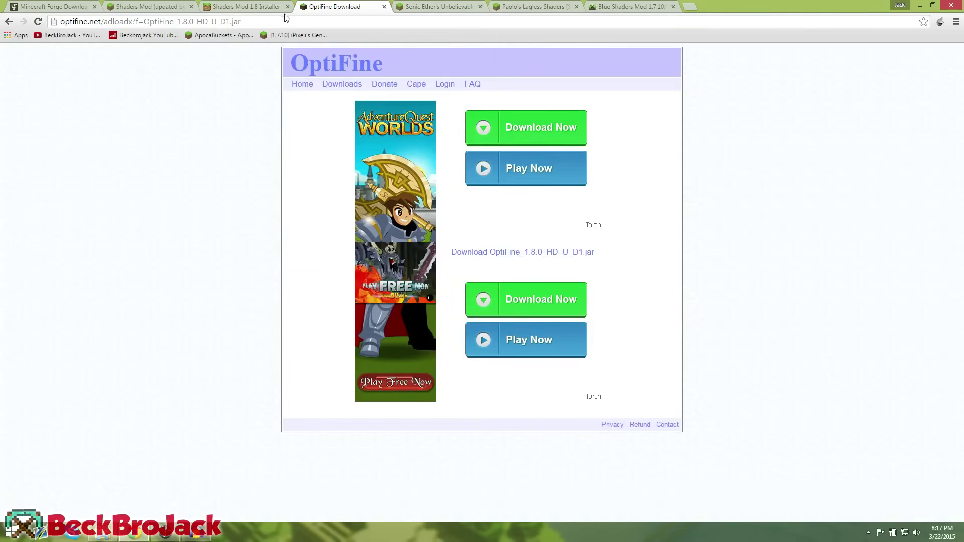
{"action": "left_click", "coordinate": [422, 6]}
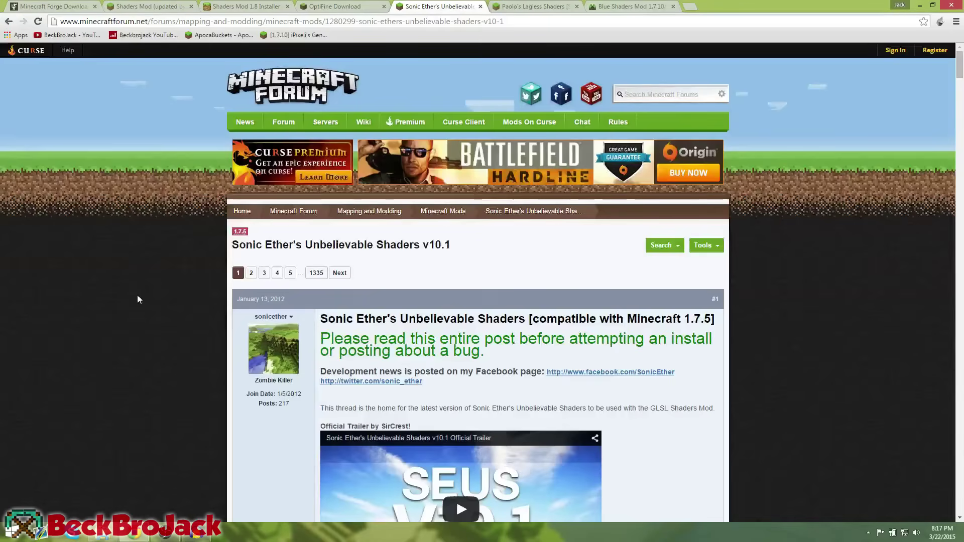
{"action": "scroll", "coordinate": [137, 294], "scroll_direction": "down", "scroll_amount": 2}
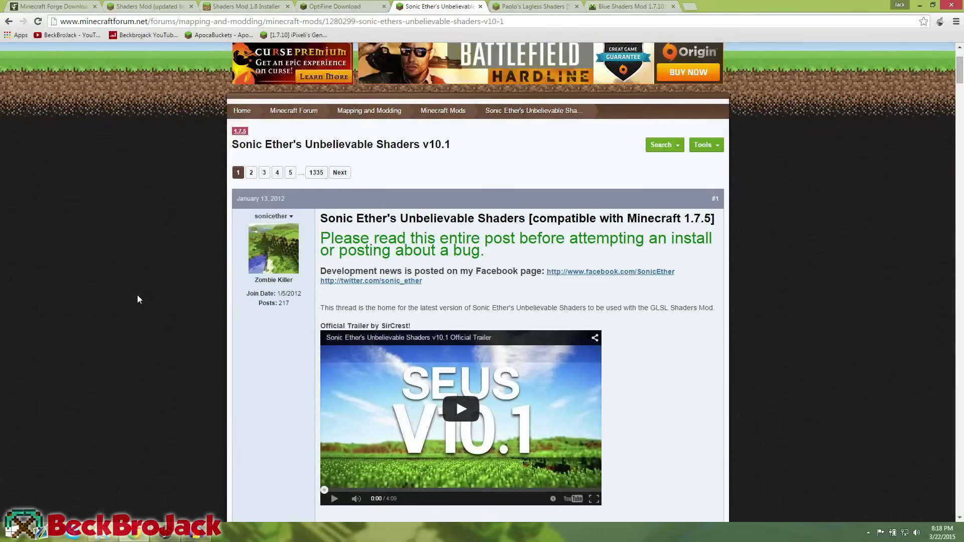
Look through the opening post and screenshots of the Sonic Ether's Unbelievable Shaders v10.1 thread
{"action": "scroll", "coordinate": [137, 299], "scroll_direction": "down", "scroll_amount": 1}
{"action": "scroll", "coordinate": [137, 300], "scroll_direction": "down", "scroll_amount": 2}
{"action": "scroll", "coordinate": [137, 300], "scroll_direction": "up", "scroll_amount": 2}
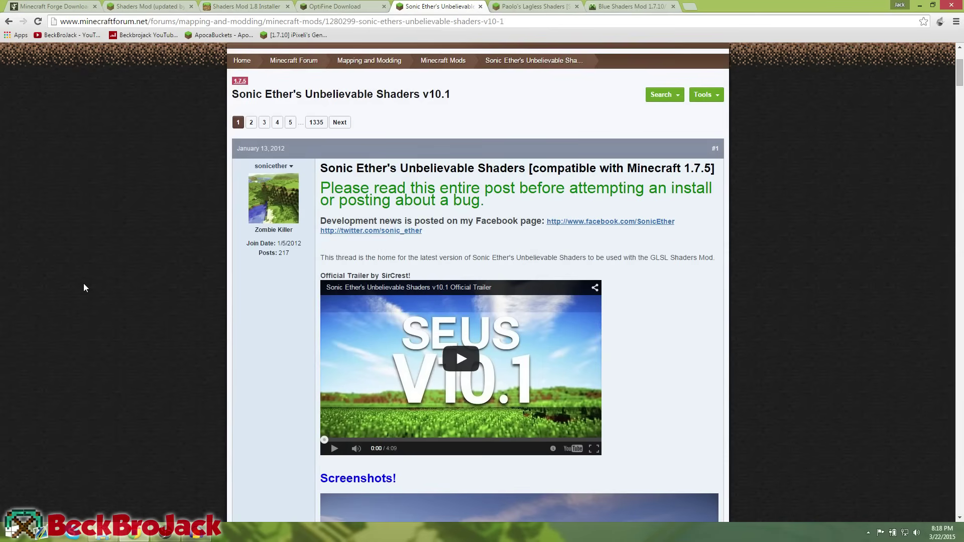
{"action": "scroll", "coordinate": [83, 285], "scroll_direction": "down", "scroll_amount": 10}
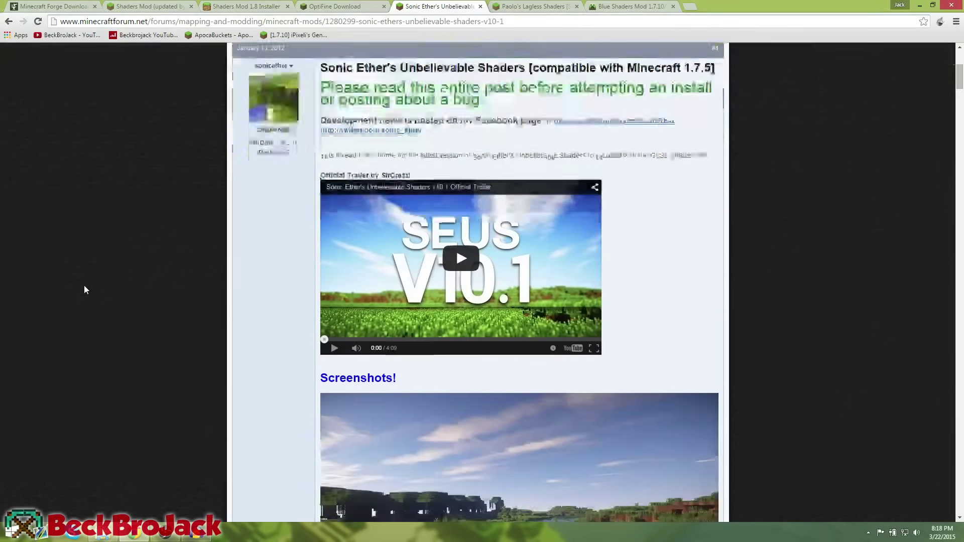
{"action": "scroll", "coordinate": [83, 286], "scroll_direction": "up", "scroll_amount": 7}
{"action": "scroll", "coordinate": [123, 301], "scroll_direction": "up", "scroll_amount": 4}
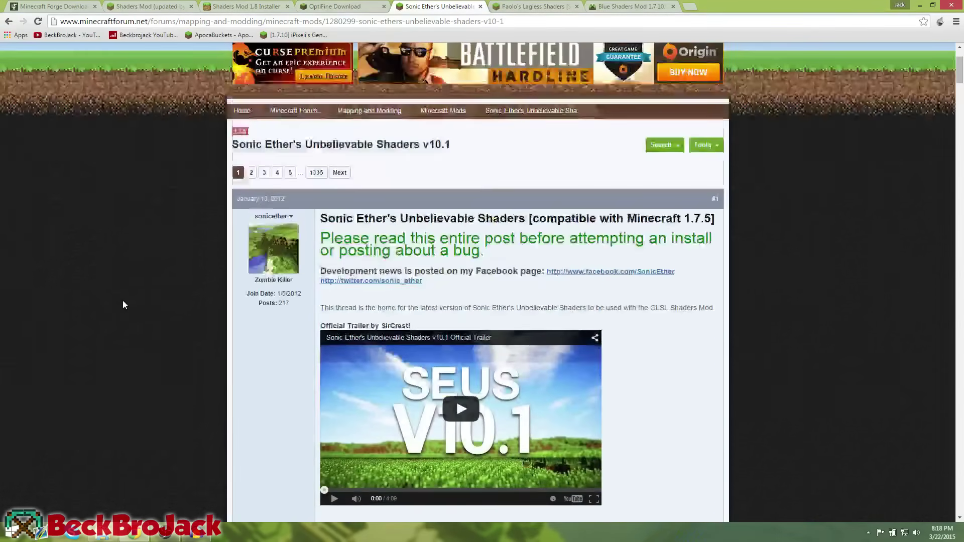
{"action": "scroll", "coordinate": [123, 301], "scroll_direction": "down", "scroll_amount": 6}
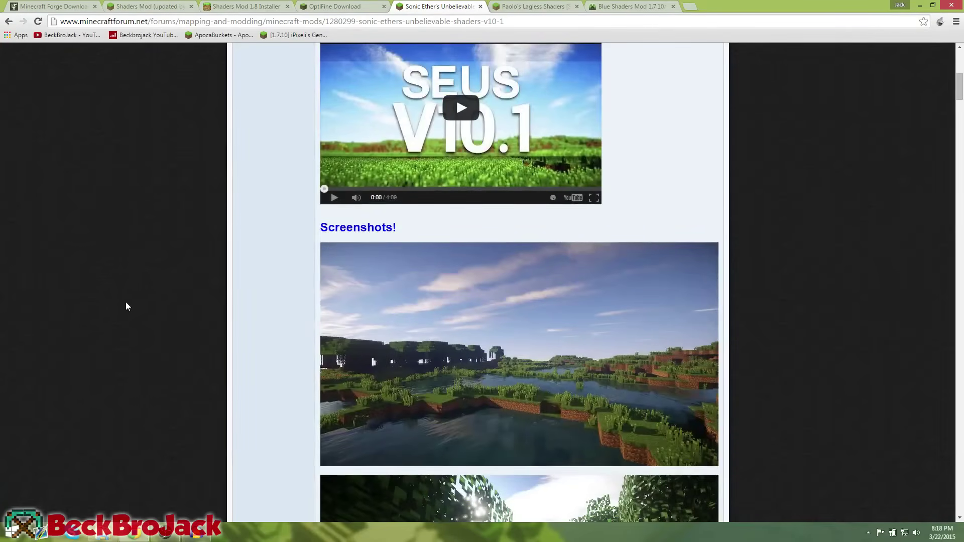
{"action": "scroll", "coordinate": [125, 302], "scroll_direction": "up", "scroll_amount": 8}
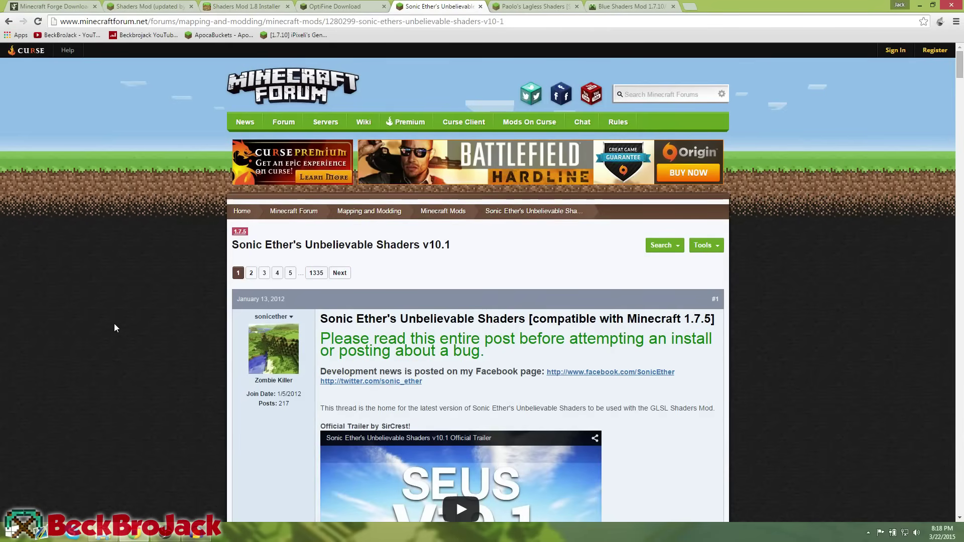
Review the download pages for Paolo's Lagless Shaders and the Blue Shaders Mod, comparing them with the Sonic Ether's thread
{"action": "key", "text": "ctrl+Tab"}
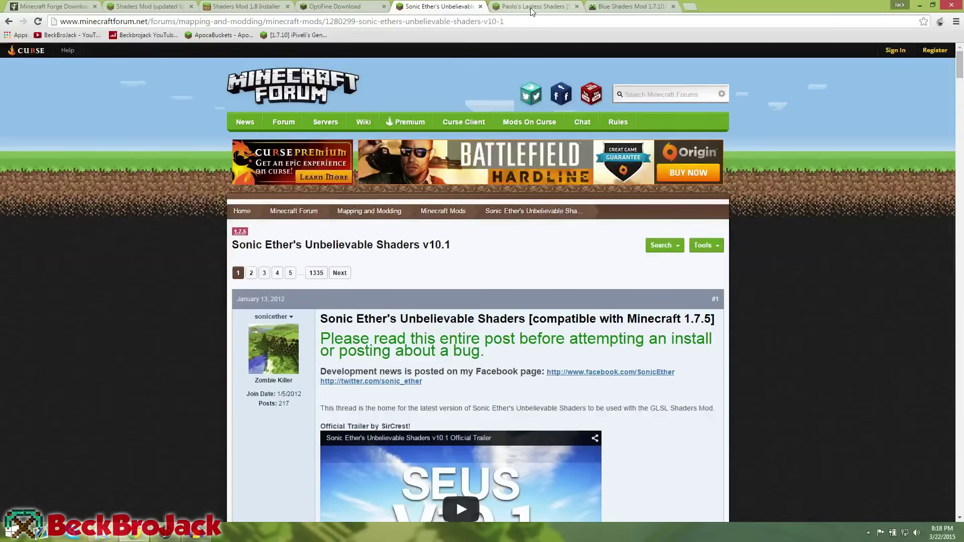
{"action": "scroll", "coordinate": [101, 397], "scroll_direction": "down", "scroll_amount": 4}
{"action": "scroll", "coordinate": [66, 375], "scroll_direction": "down", "scroll_amount": 1}
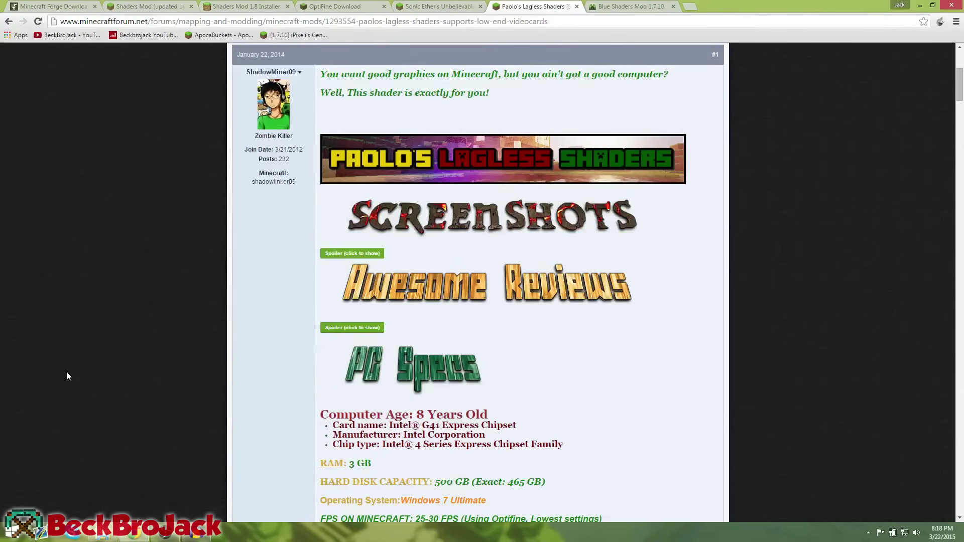
{"action": "scroll", "coordinate": [66, 375], "scroll_direction": "up", "scroll_amount": 2}
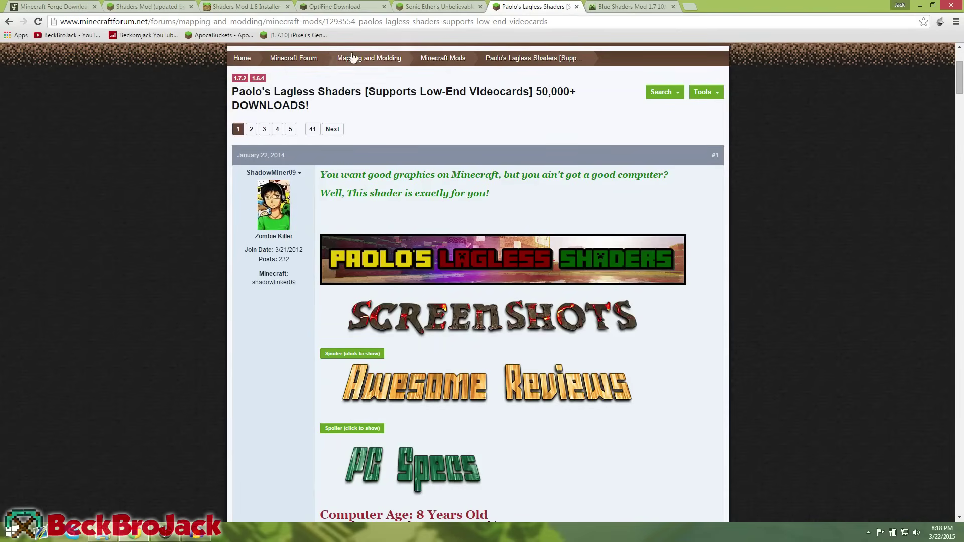
{"action": "left_click", "coordinate": [430, 6]}
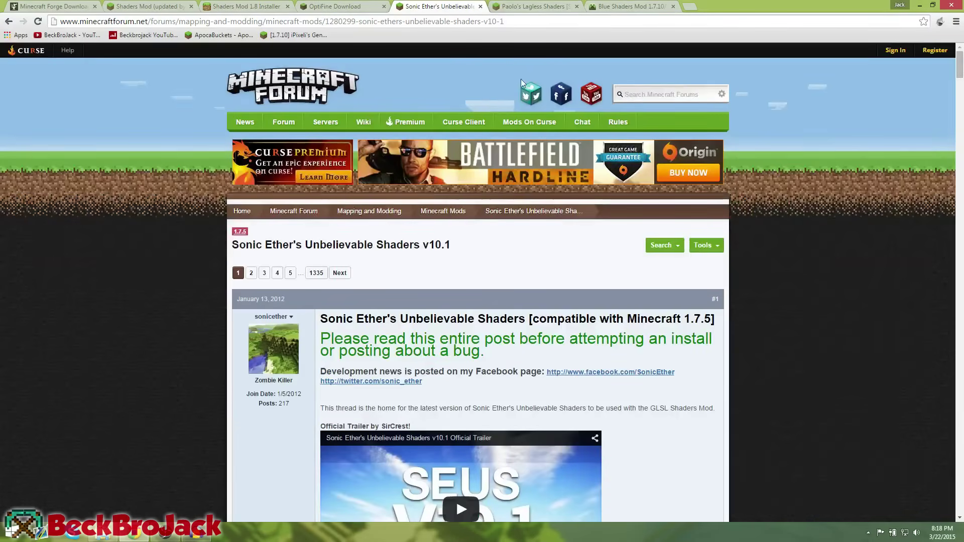
{"action": "left_click", "coordinate": [631, 6]}
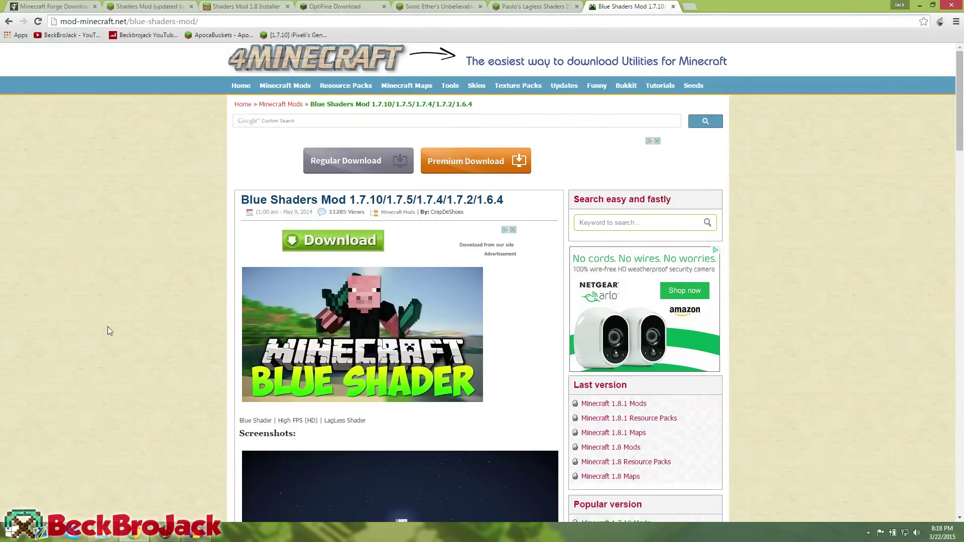
{"action": "scroll", "coordinate": [92, 332], "scroll_direction": "down", "scroll_amount": 3}
{"action": "scroll", "coordinate": [92, 331], "scroll_direction": "up", "scroll_amount": 3}
{"action": "left_click", "coordinate": [442, 6]}
{"action": "left_click", "coordinate": [535, 6]}
{"action": "left_click", "coordinate": [628, 6]}
Minimize the browser, bring back the empty shaderpacks folder window and dock it to one half of the screen
{"action": "left_click", "coordinate": [920, 6]}
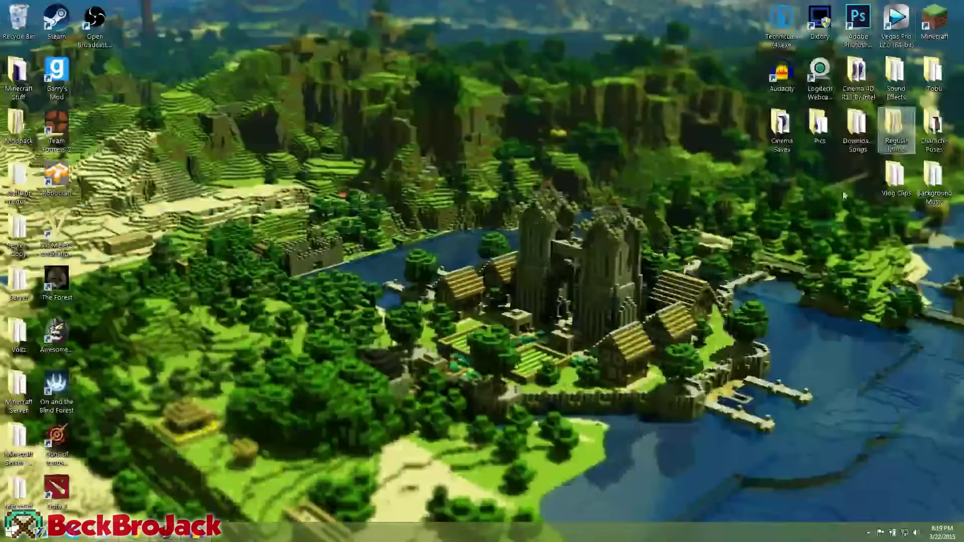
{"action": "left_click", "coordinate": [102, 539]}
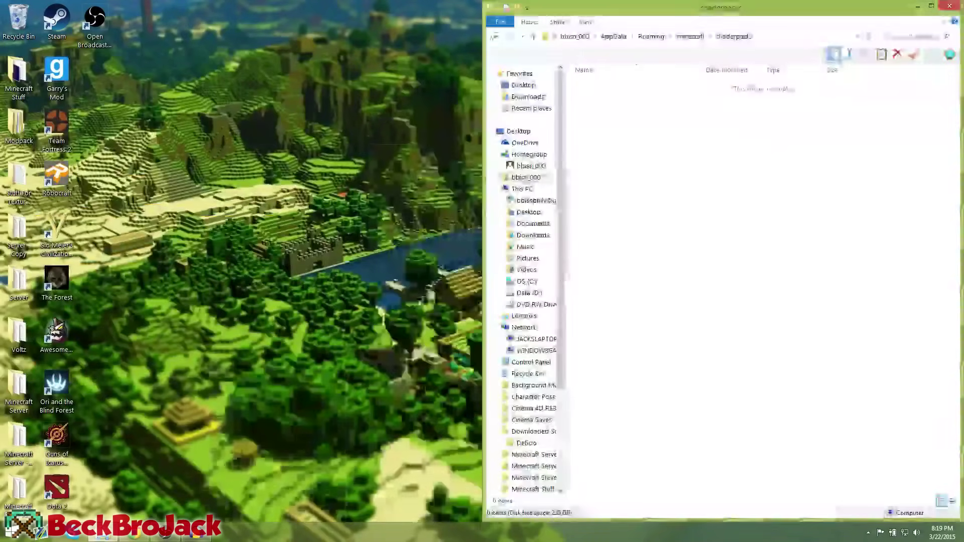
{"action": "key", "text": "super+Left"}
{"action": "key", "text": "super+Left"}
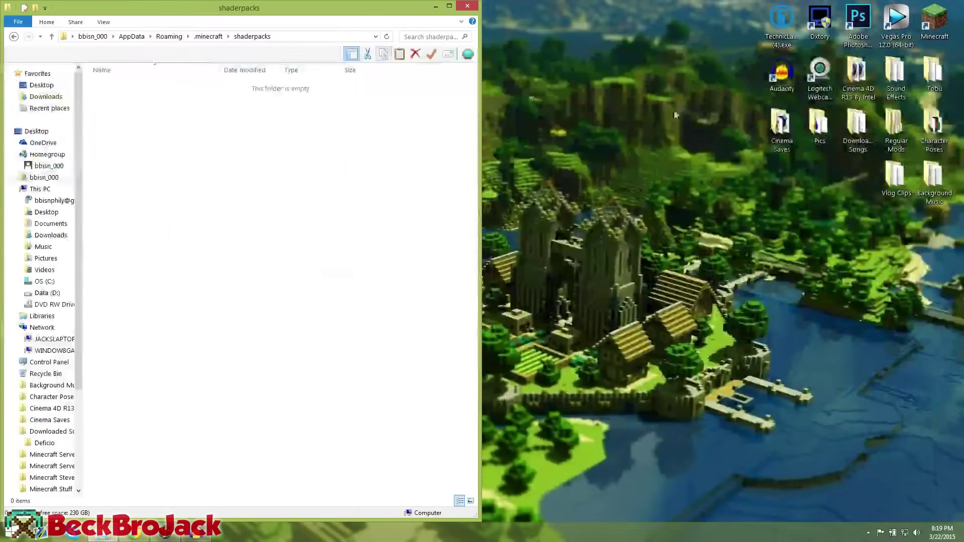
Open the ShaderPacks folder inside Regular Mods on the desktop, in a window beside the shaderpacks folder
{"action": "double_click", "coordinate": [899, 142]}
{"action": "left_click_drag", "start_coordinate": [552, 35], "coordinate": [672, 63]}
{"action": "left_click", "coordinate": [639, 184]}
{"action": "double_click", "coordinate": [640, 184]}
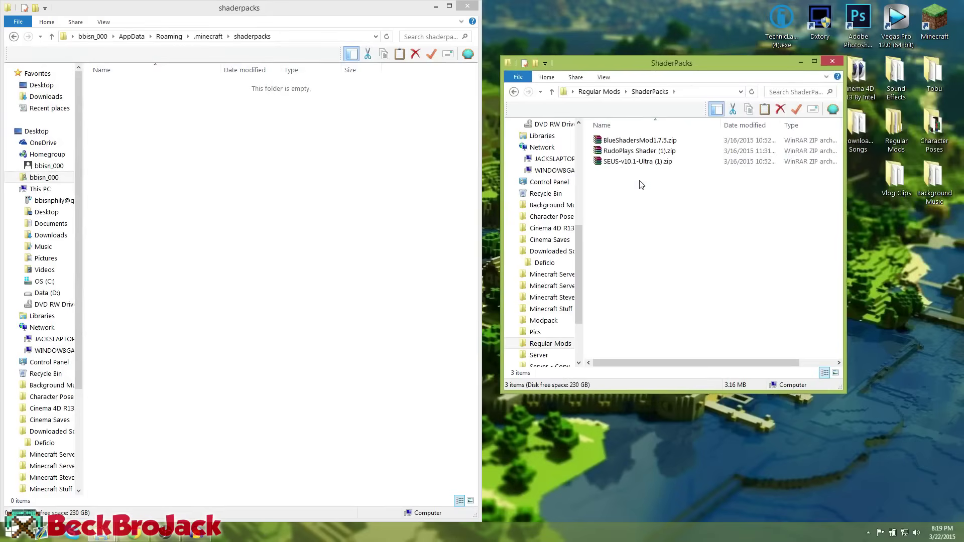
Move BlueShadersMod1.7.5.zip and SEUS-v10.1-Ultra (1).zip from the ShaderPacks folder into the .minecraft shaderpacks folder
{"action": "left_click", "coordinate": [631, 143]}
{"action": "left_click_drag", "start_coordinate": [632, 144], "coordinate": [328, 186]}
{"action": "left_click", "coordinate": [632, 153]}
{"action": "left_click_drag", "start_coordinate": [632, 153], "coordinate": [217, 153]}
{"action": "left_click", "coordinate": [176, 176]}
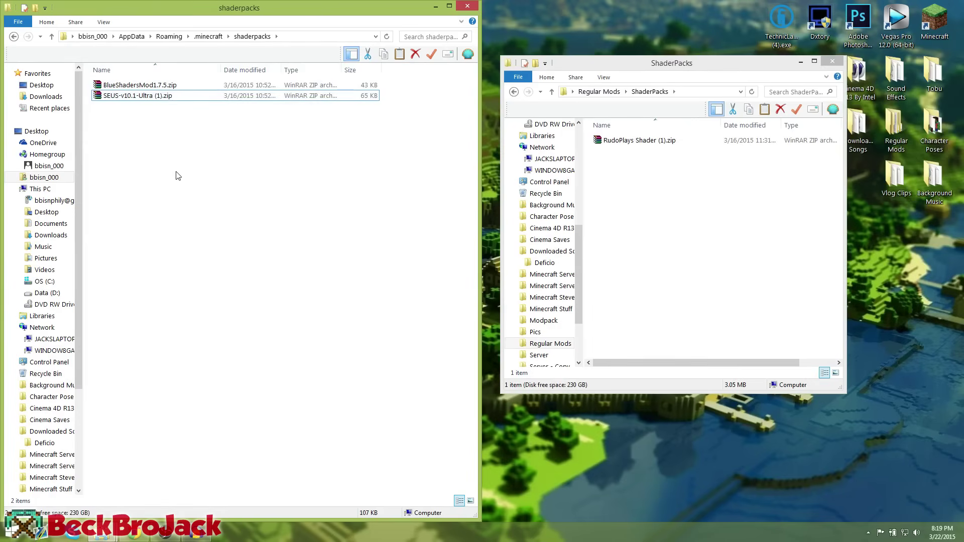
Close the source ShaderPacks window and minimize the .minecraft shaderpacks window
{"action": "left_click", "coordinate": [610, 214]}
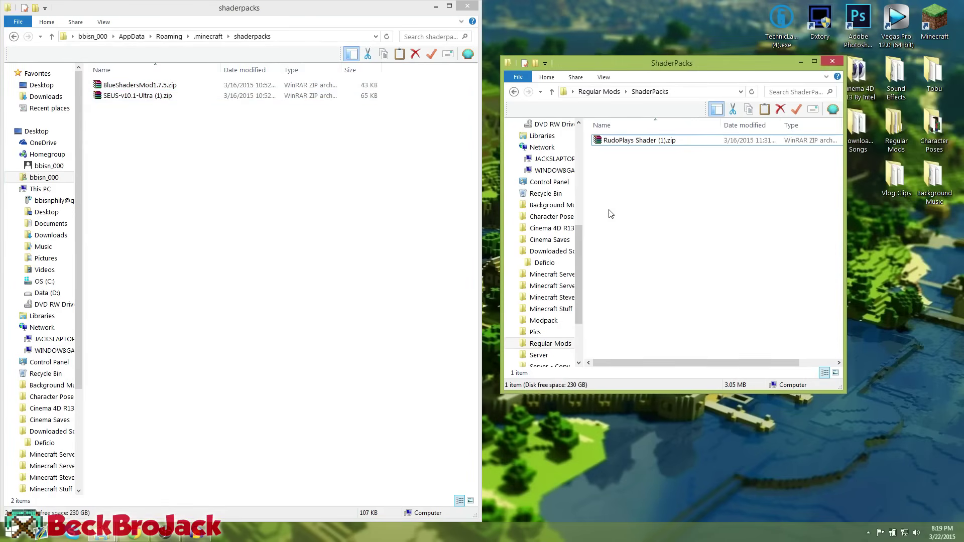
{"action": "left_click", "coordinate": [615, 146]}
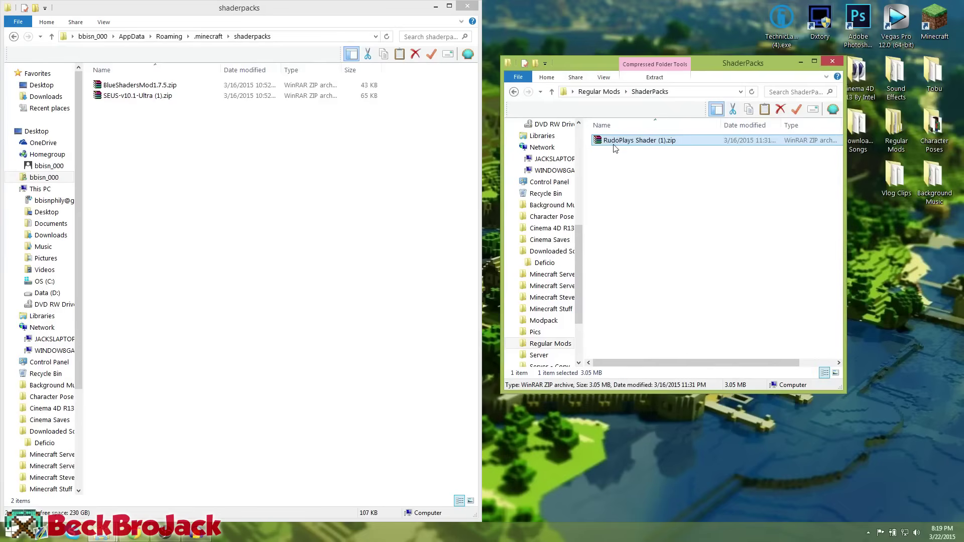
{"action": "left_click", "coordinate": [831, 63]}
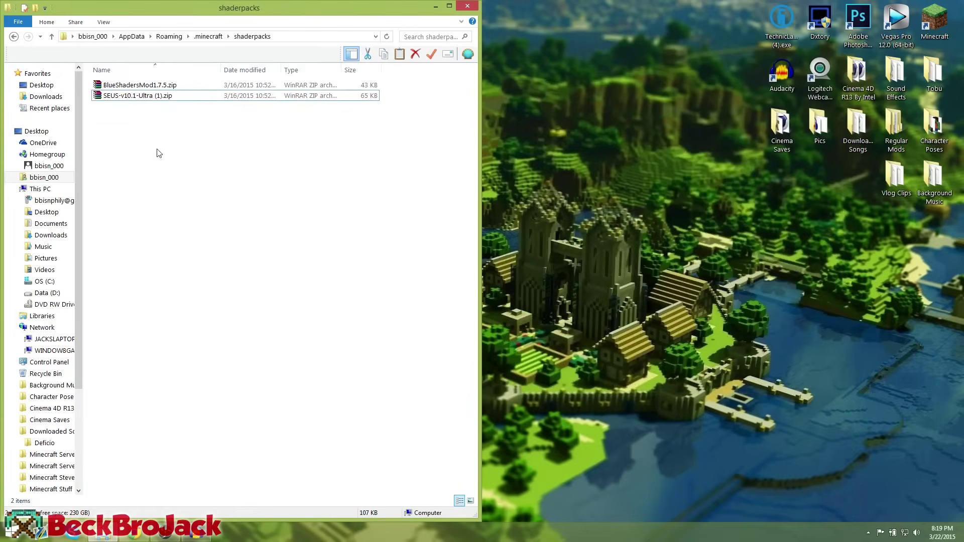
{"action": "left_click", "coordinate": [135, 97]}
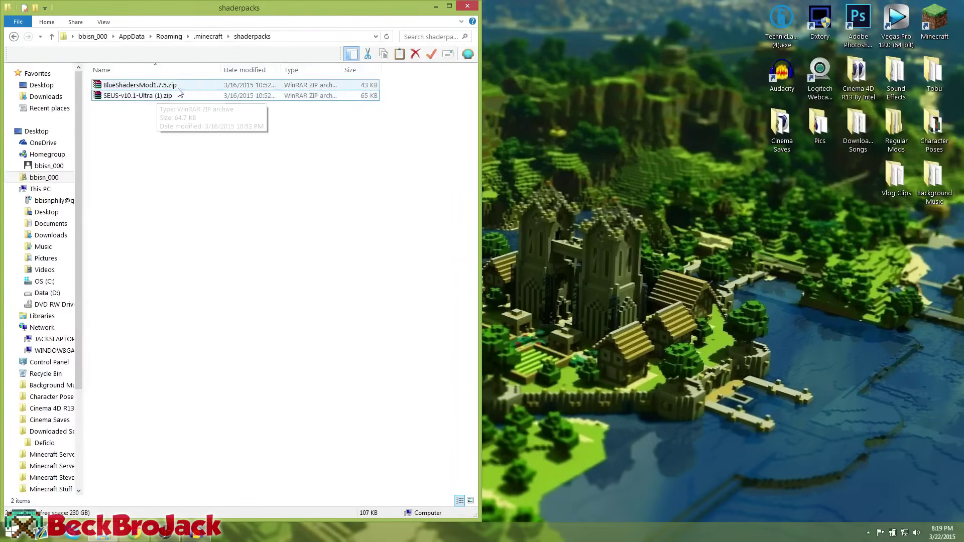
{"action": "left_click", "coordinate": [341, 196]}
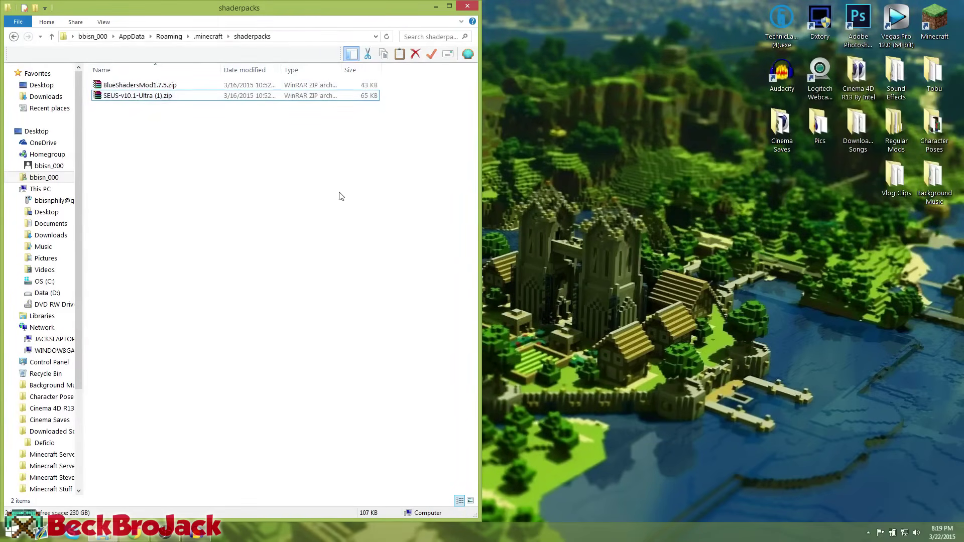
{"action": "left_click", "coordinate": [435, 7]}
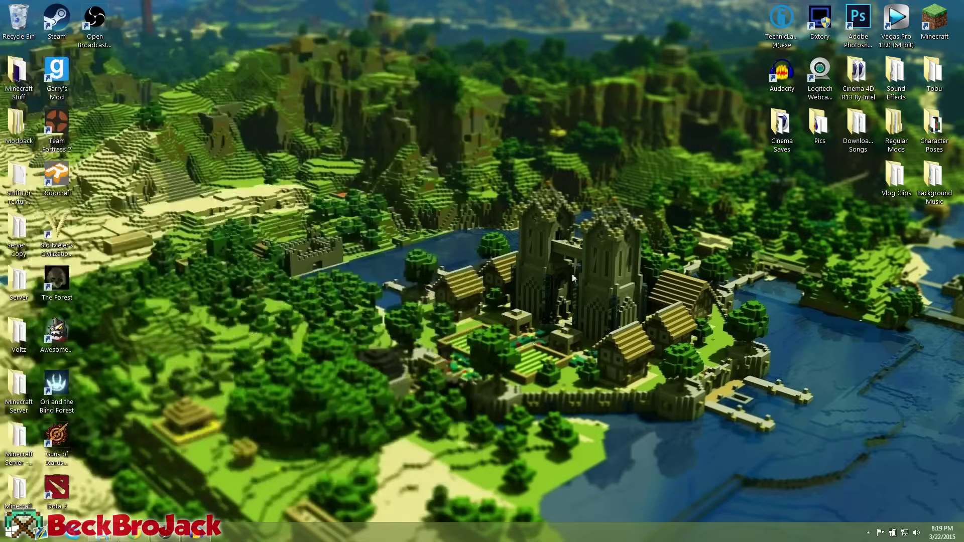
Open the Minecraft launcher, set the current profile's version to release 1.8-Forge11.14.1.1334 and save the profile
{"action": "double_click", "coordinate": [934, 33]}
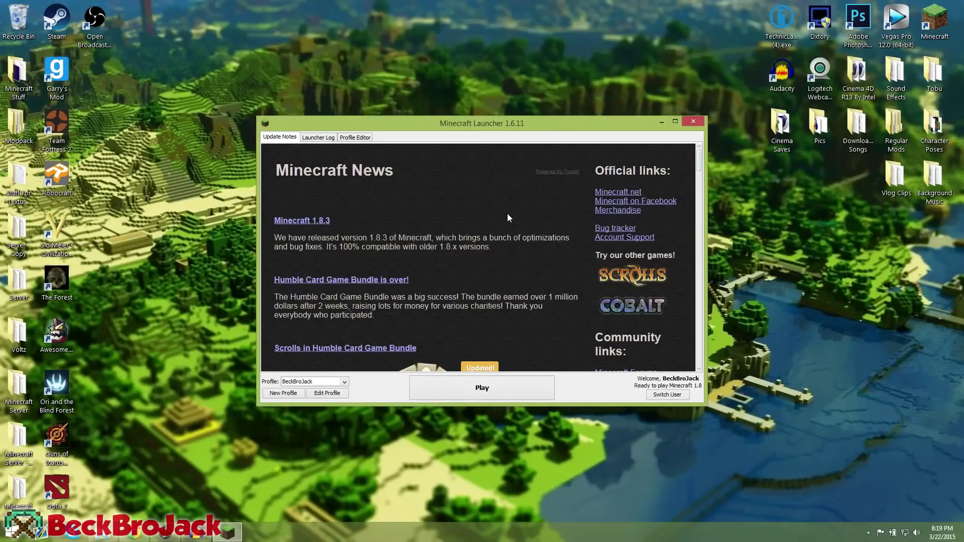
{"action": "left_click", "coordinate": [329, 393]}
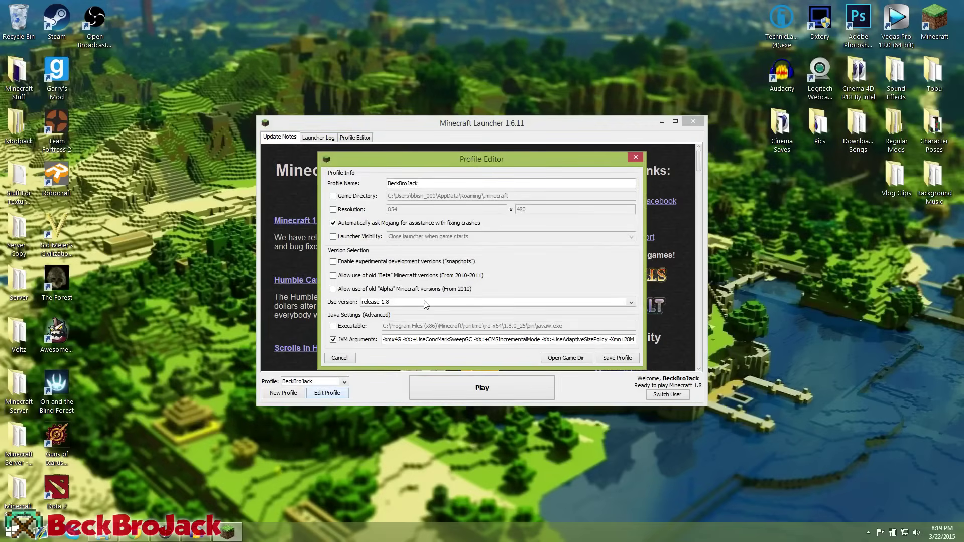
{"action": "left_click", "coordinate": [409, 302]}
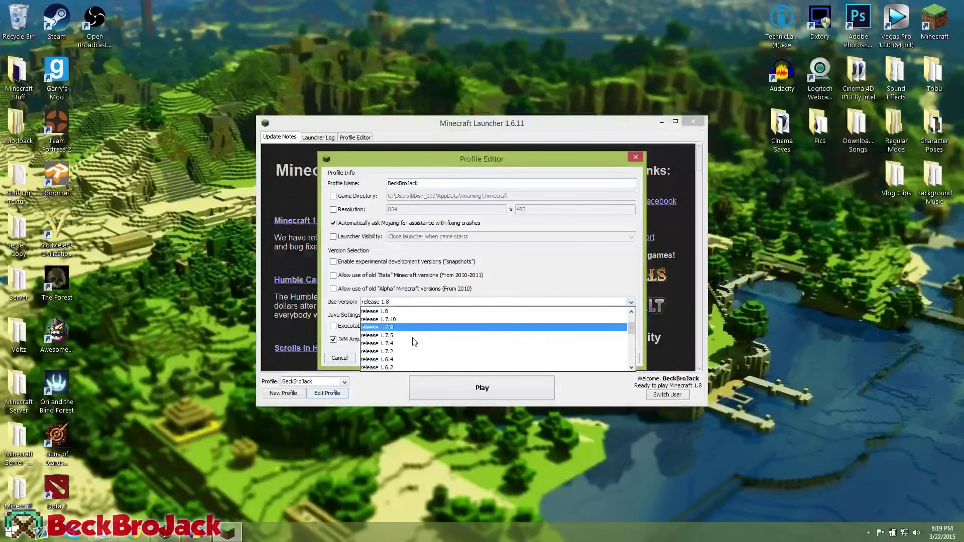
{"action": "scroll", "coordinate": [420, 350], "scroll_direction": "down", "scroll_amount": 5}
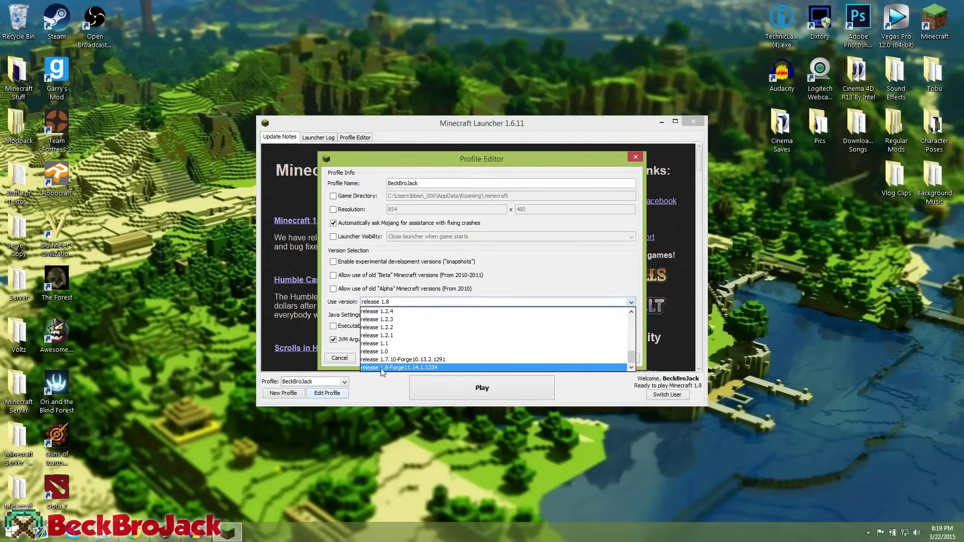
{"action": "left_click", "coordinate": [448, 367]}
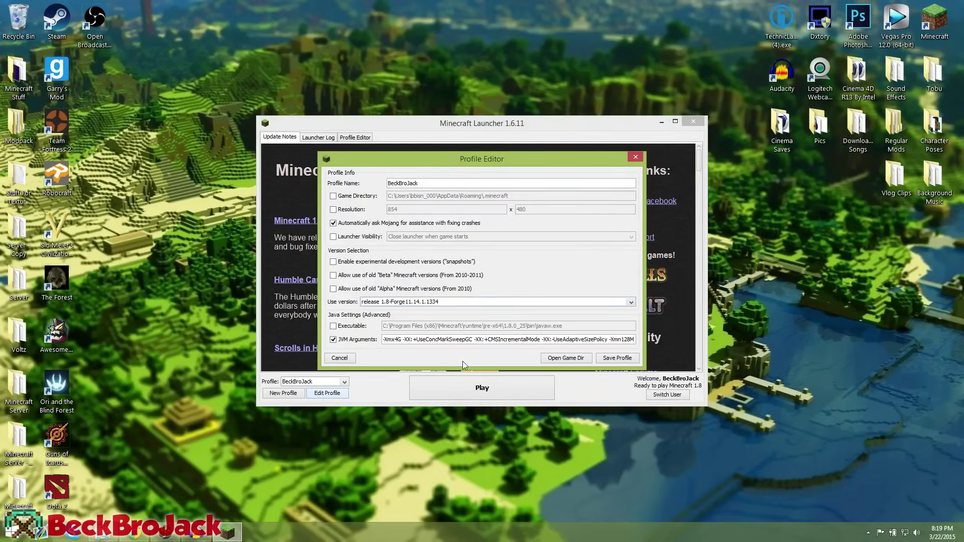
{"action": "left_click", "coordinate": [621, 360]}
Launch Minecraft in a maximized window, load the Test FPS singleplayer world and walk forward in it
{"action": "left_click", "coordinate": [459, 394]}
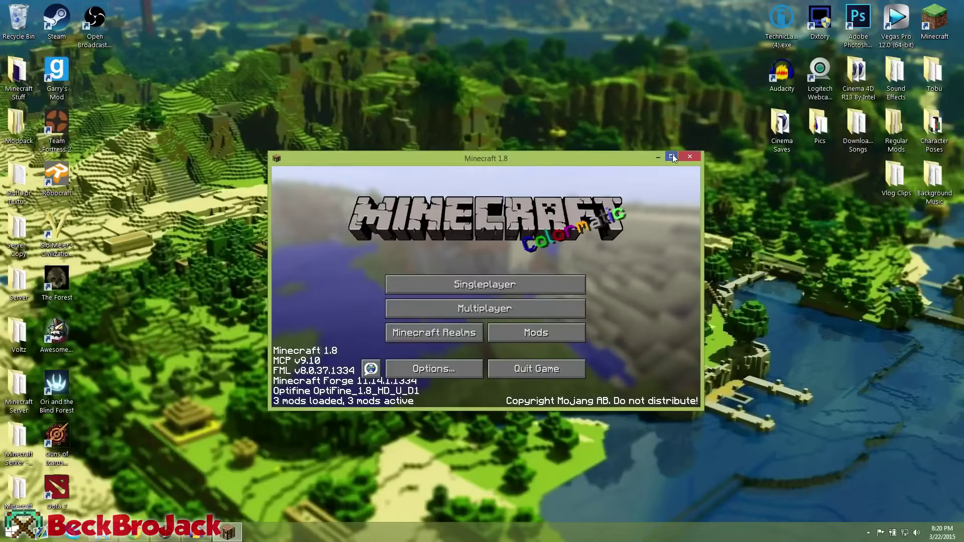
{"action": "left_click", "coordinate": [673, 155]}
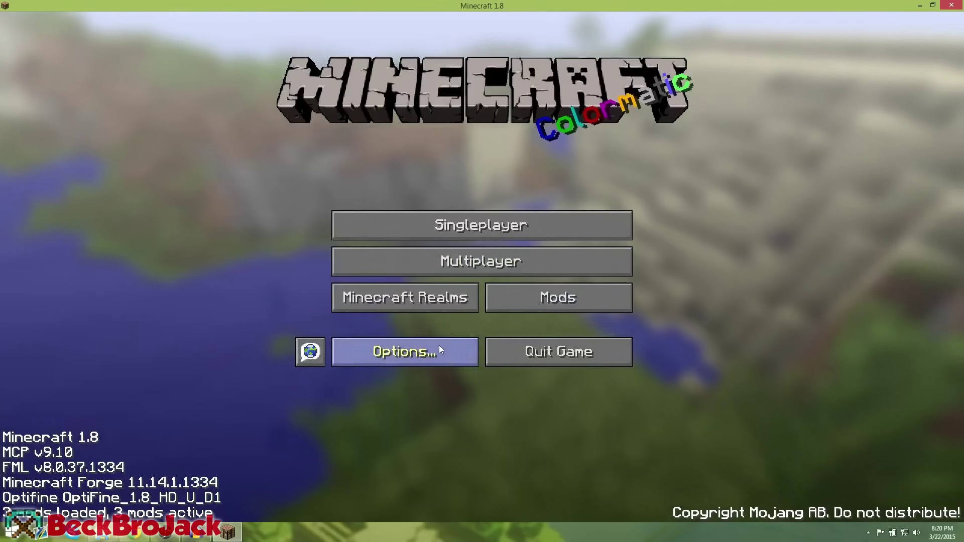
{"action": "left_click", "coordinate": [411, 227]}
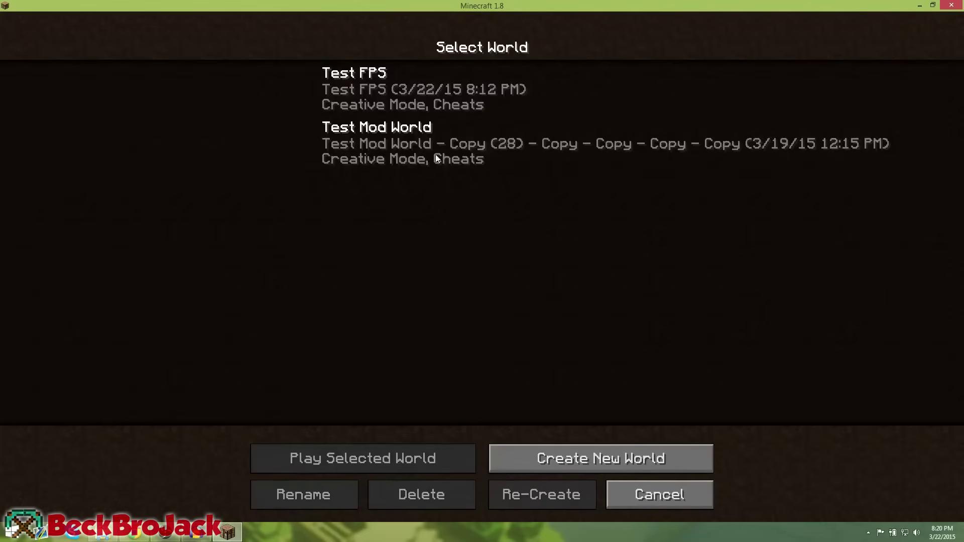
{"action": "double_click", "coordinate": [384, 92]}
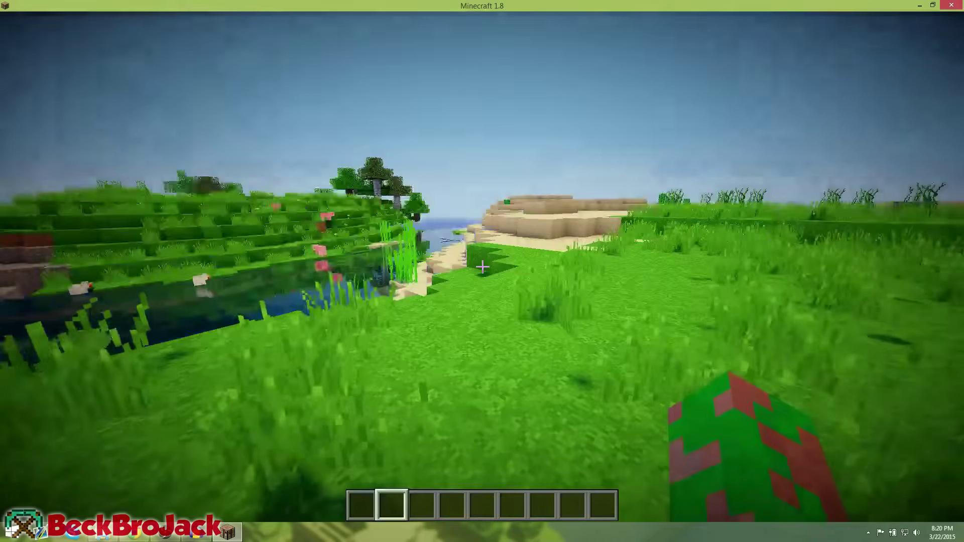
{"action": "key", "text": "w"}
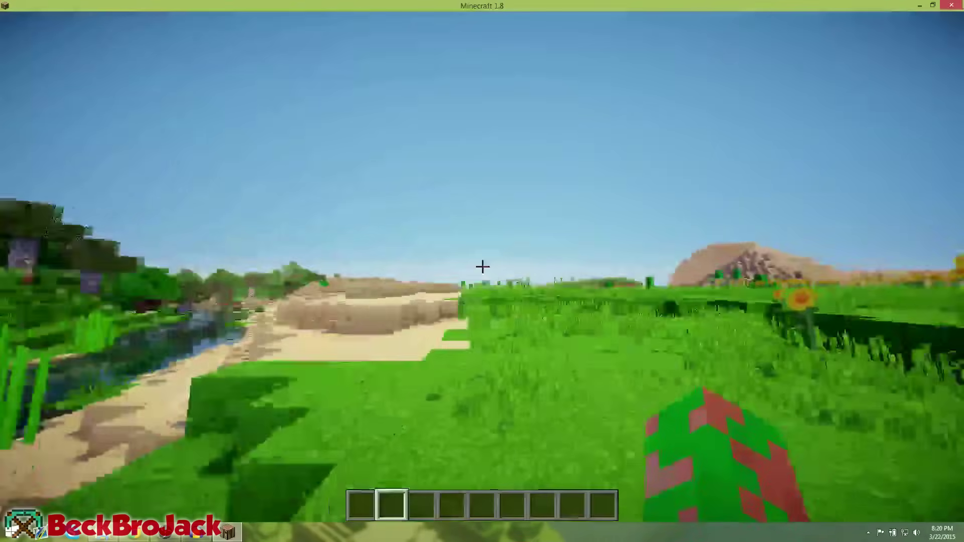
Switch the active shader pack to SEUS-v10.1-Ultra (1).zip in the game's shader options and return to the world
{"action": "key", "text": "Escape"}
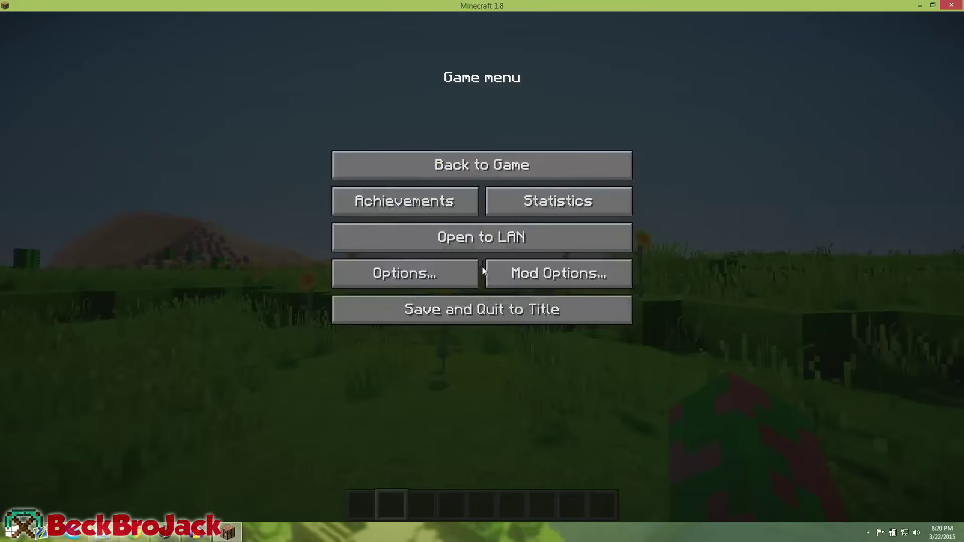
{"action": "left_click", "coordinate": [391, 274]}
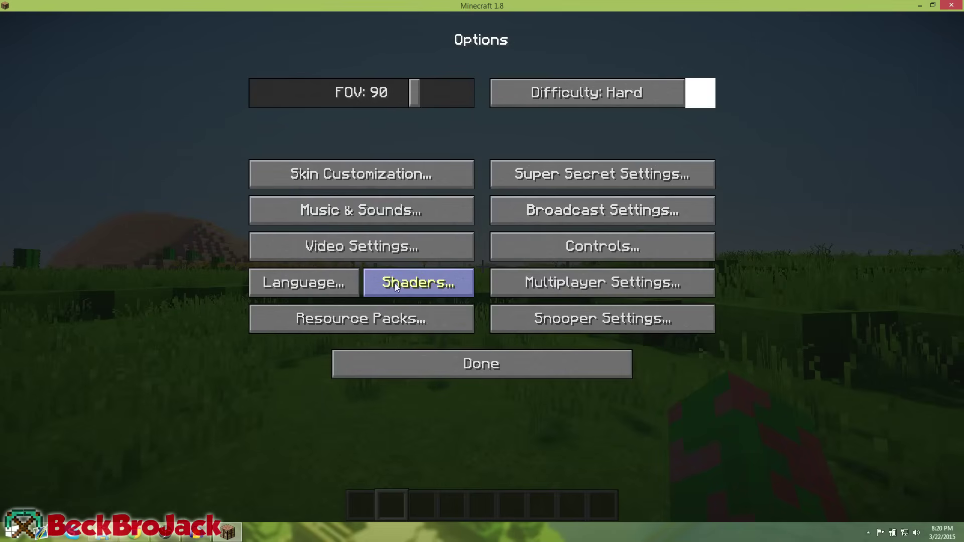
{"action": "left_click", "coordinate": [408, 291]}
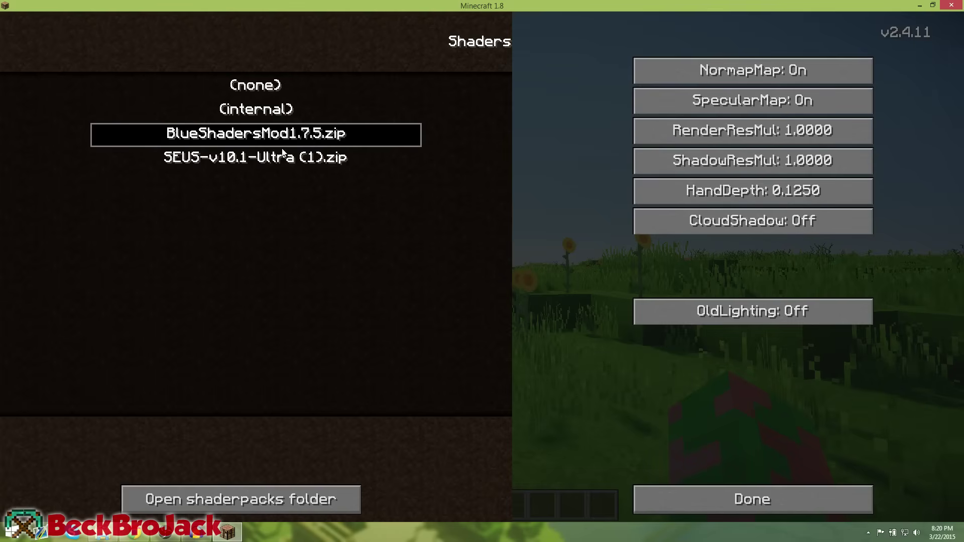
{"action": "left_click", "coordinate": [231, 159]}
{"action": "key", "text": "Escape"}
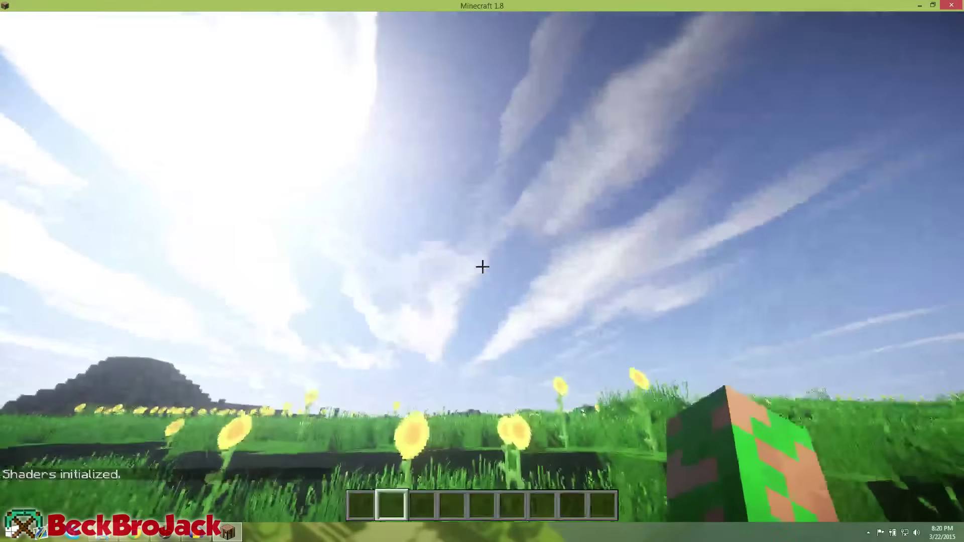
Walk through the sunflower plains and look around to examine the sky, grass and shadows under the SEUS Ultra shaders
{"action": "key", "text": "w"}
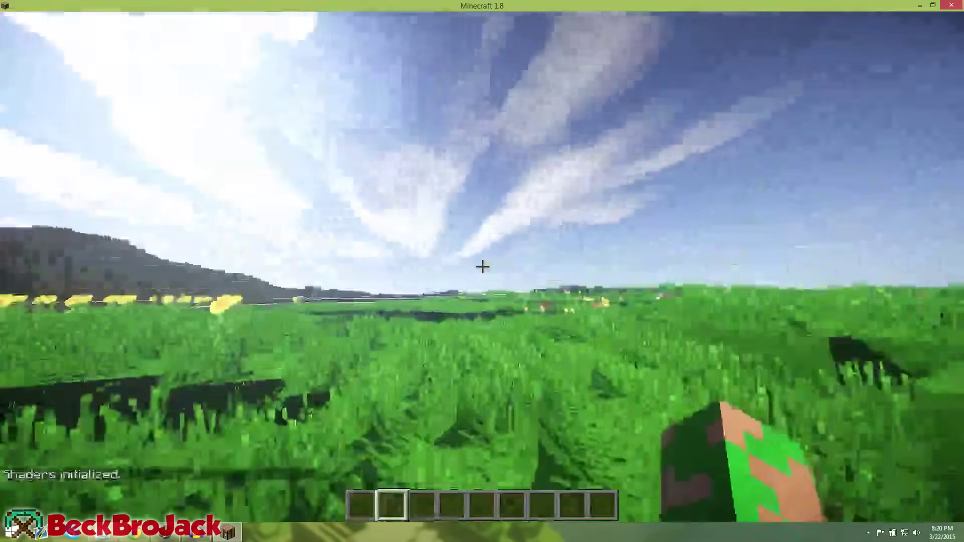
{"action": "key", "text": "w"}
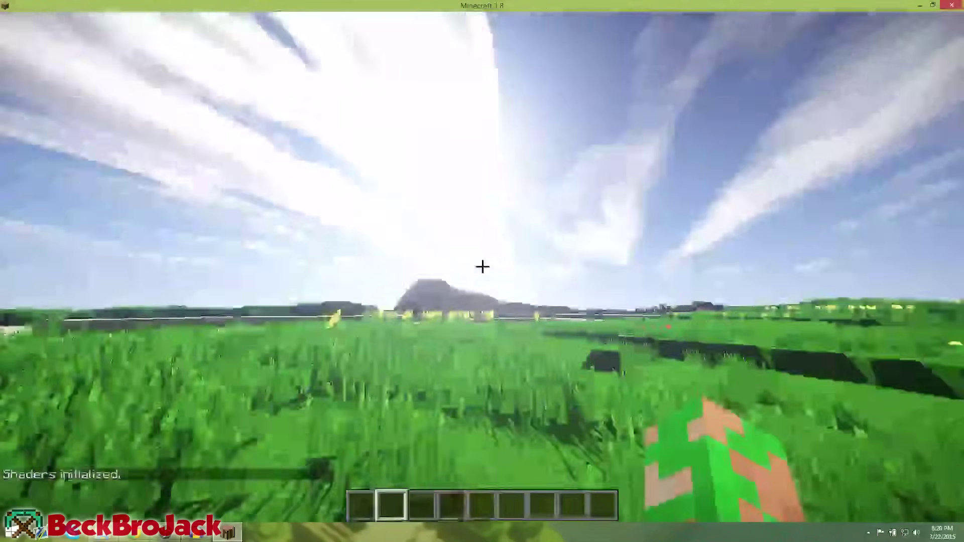
{"action": "key", "text": "w"}
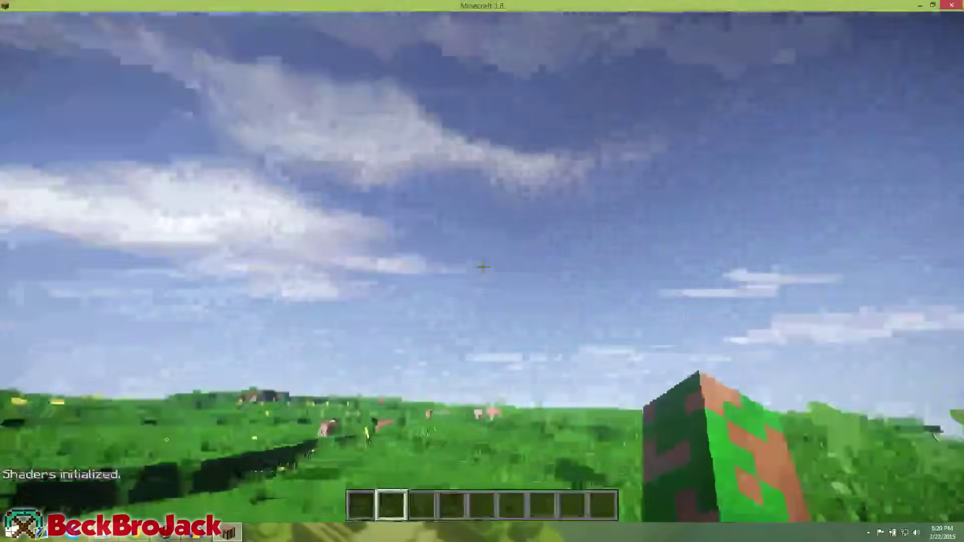
{"action": "key", "text": "w"}
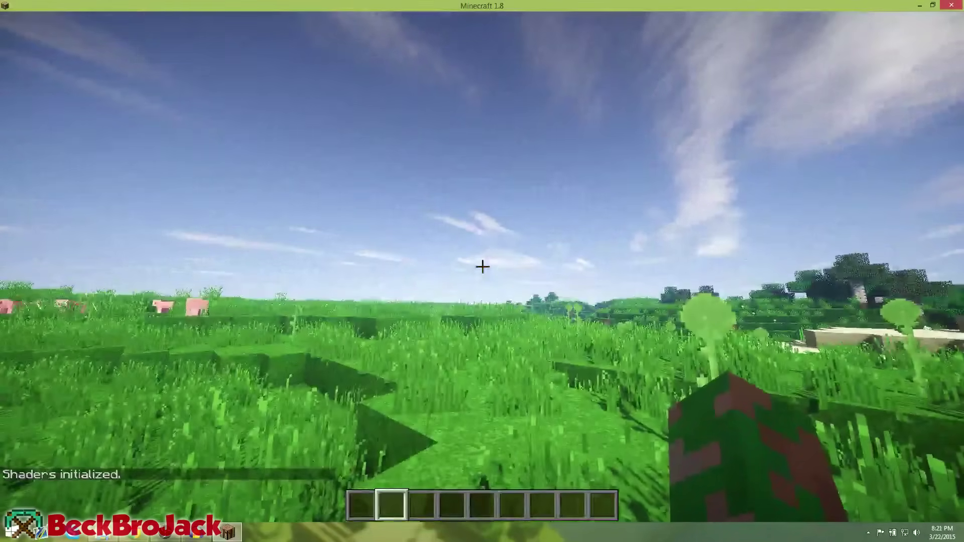
{"action": "key", "text": "w"}
Show the debug overlay and keep walking across the plains to check the frame rate with SEUS Ultra
{"action": "key", "text": "F3"}
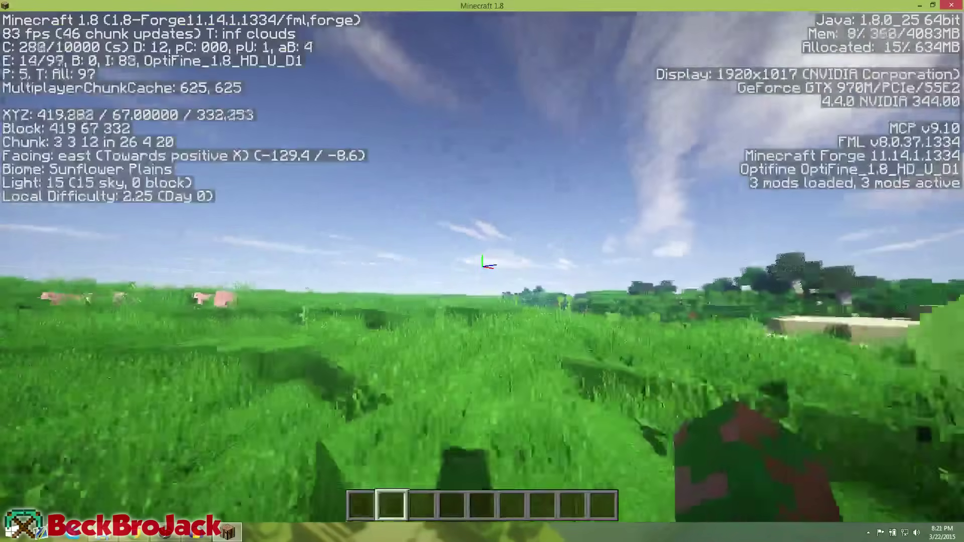
{"action": "key", "text": "w"}
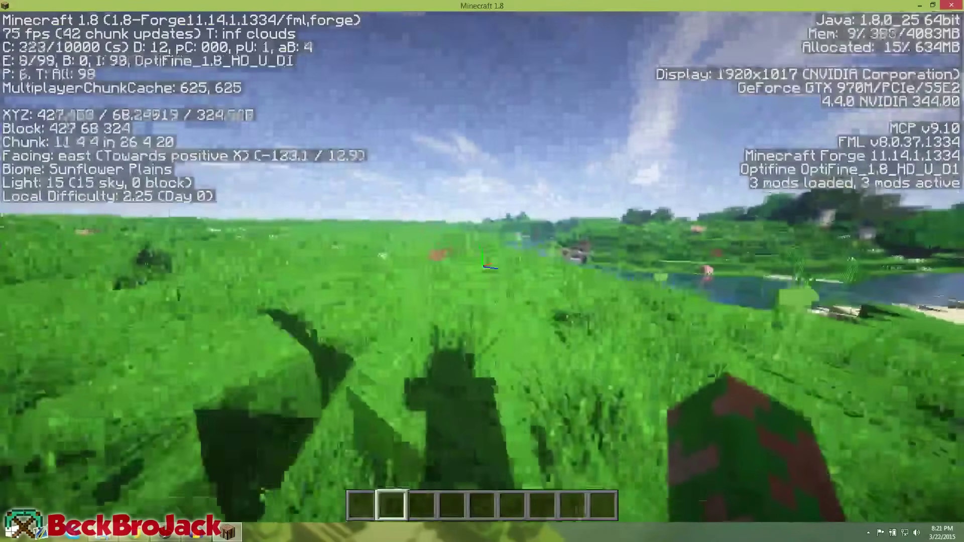
{"action": "key", "text": "w"}
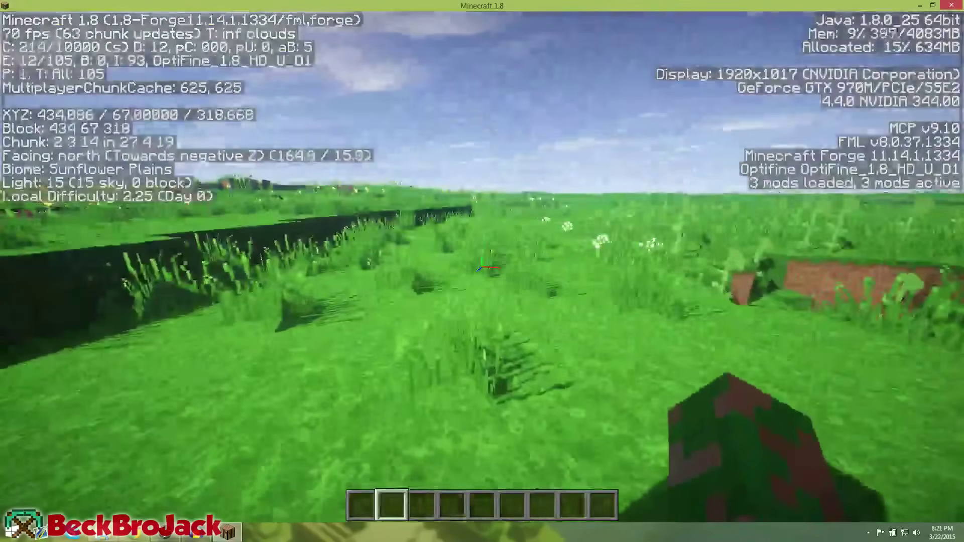
Switch to a different shader pack in the game's shader options and return to the world
{"action": "key", "text": "Escape"}
{"action": "left_click", "coordinate": [438, 275]}
{"action": "left_click", "coordinate": [394, 293]}
{"action": "left_click", "coordinate": [249, 140]}
{"action": "key", "text": "Escape"}
Walk across the grassland with the debug overlay on to check the frame rate under the newly selected shader pack
{"action": "key", "text": "w"}
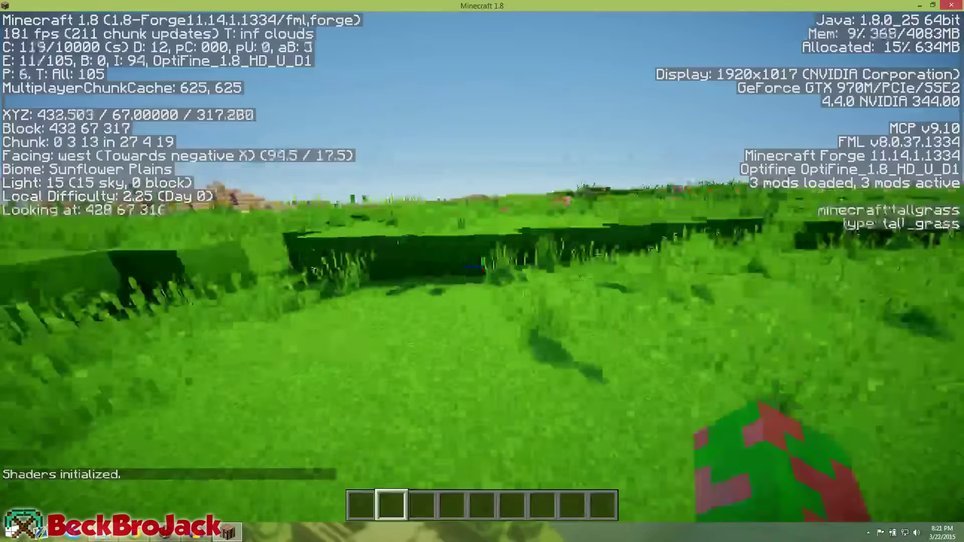
{"action": "key", "text": "w"}
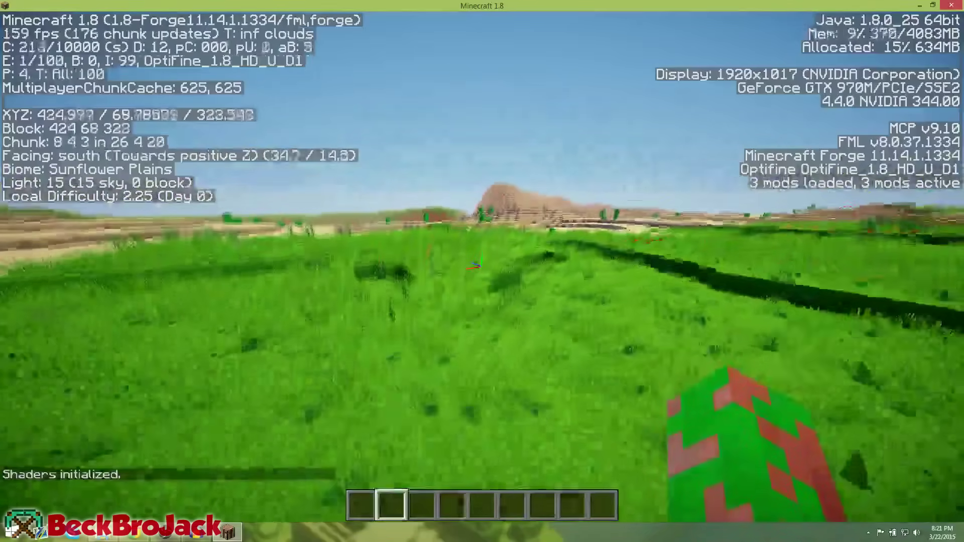
{"action": "key", "text": "w"}
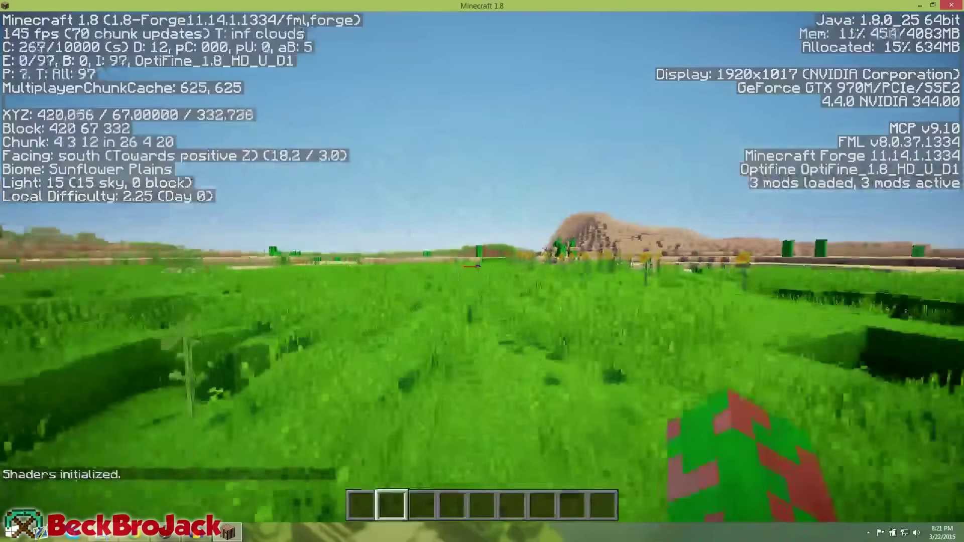
Hide the debug overlay, switch to the front-facing third-person view and walk the character around the plains to examine the shaders
{"action": "key", "text": "F3"}
{"action": "key", "text": "F5"}
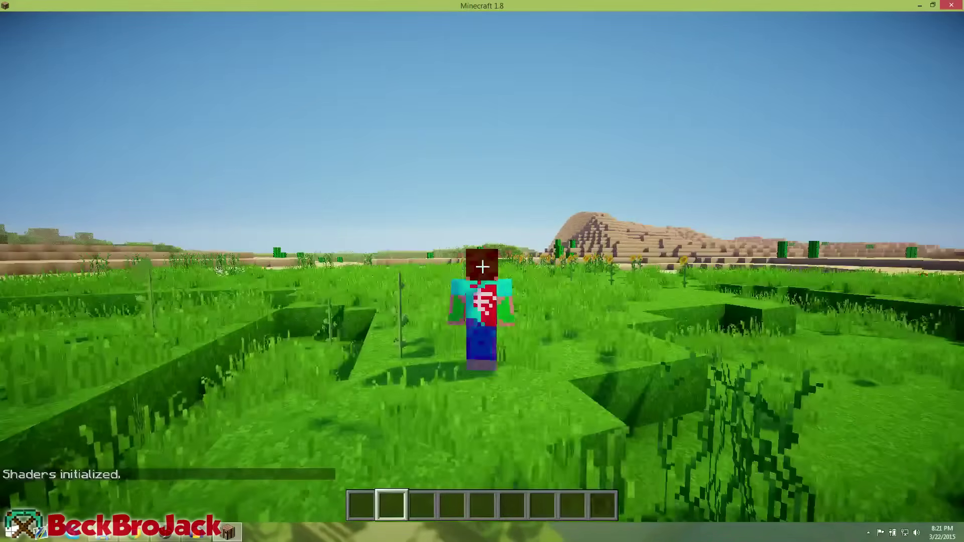
{"action": "key", "text": "F5"}
{"action": "key", "text": "w"}
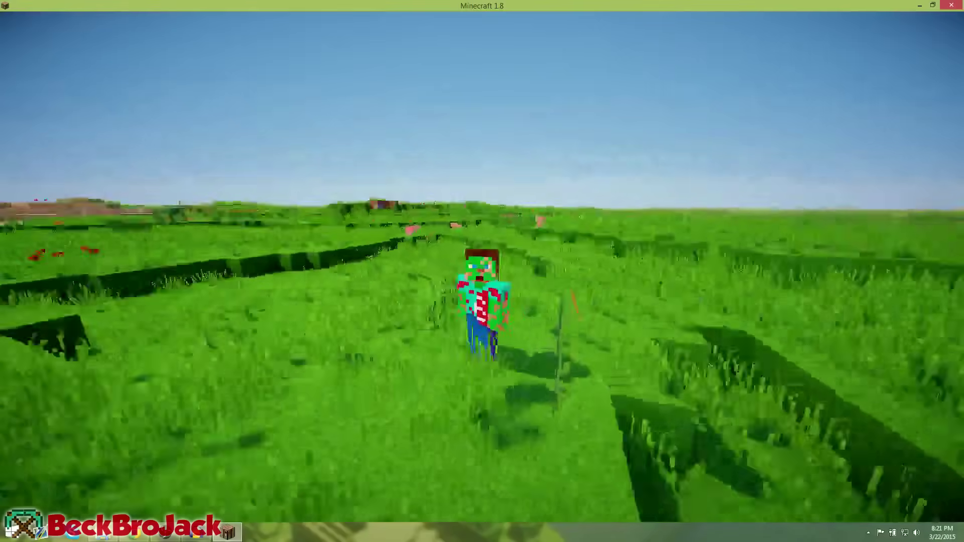
{"action": "key", "text": "w"}
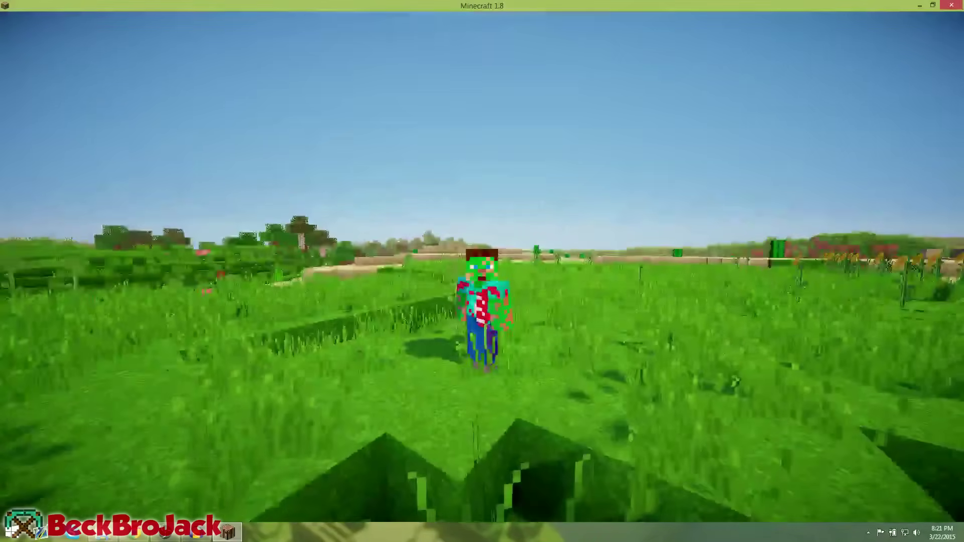
{"action": "key", "text": "w"}
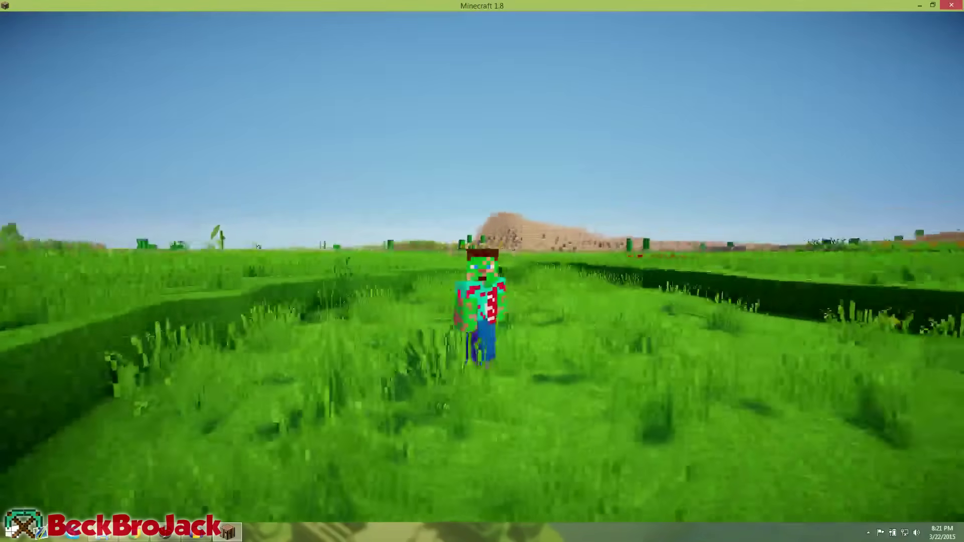
{"action": "key", "text": "w"}
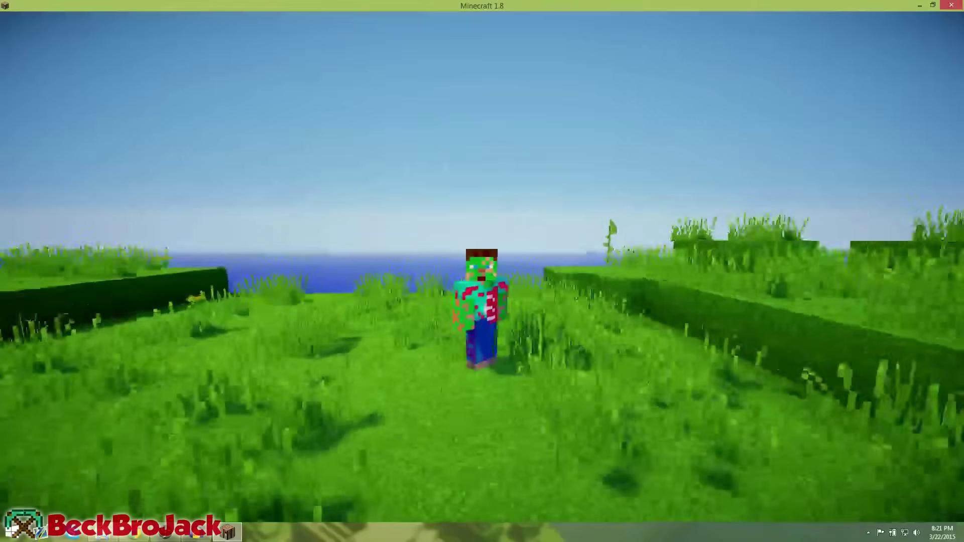
{"action": "key", "text": "w"}
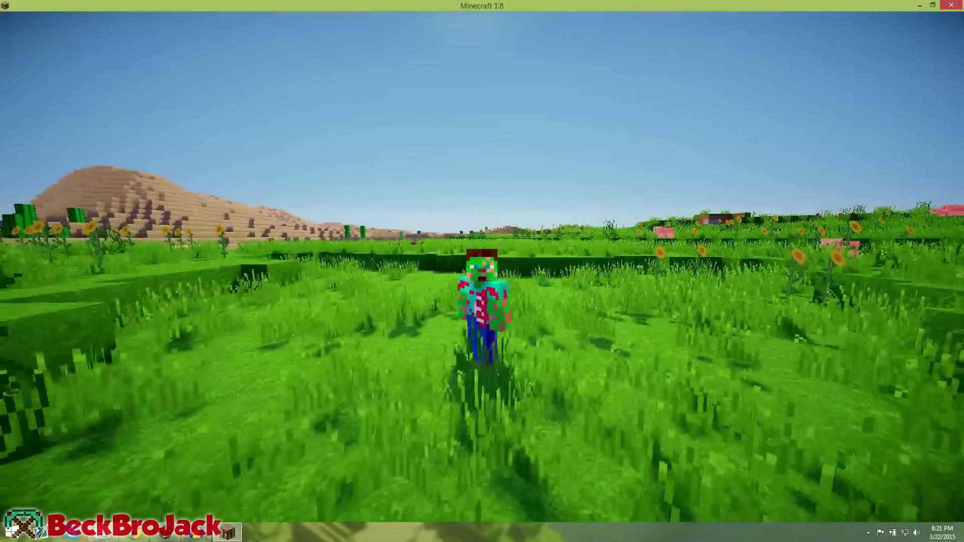
{"action": "key", "text": "w"}
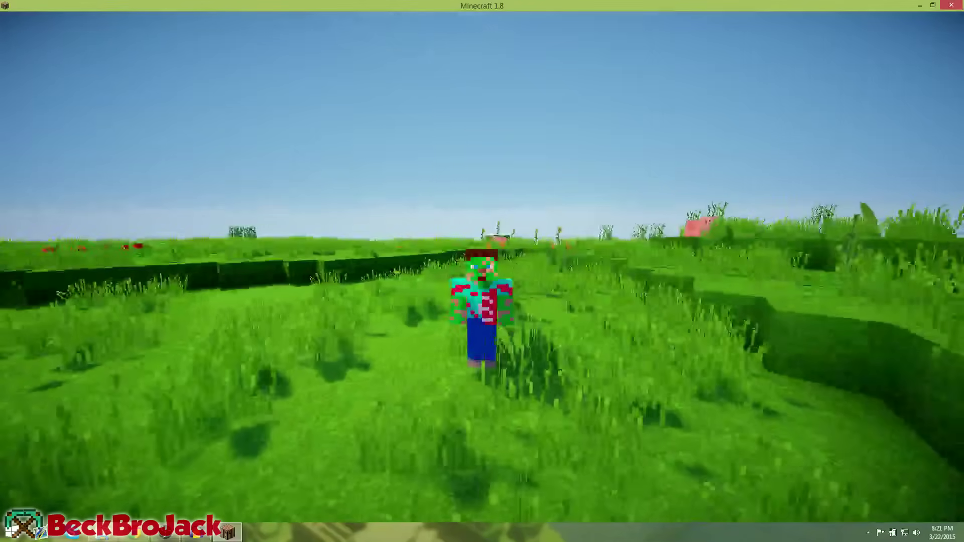